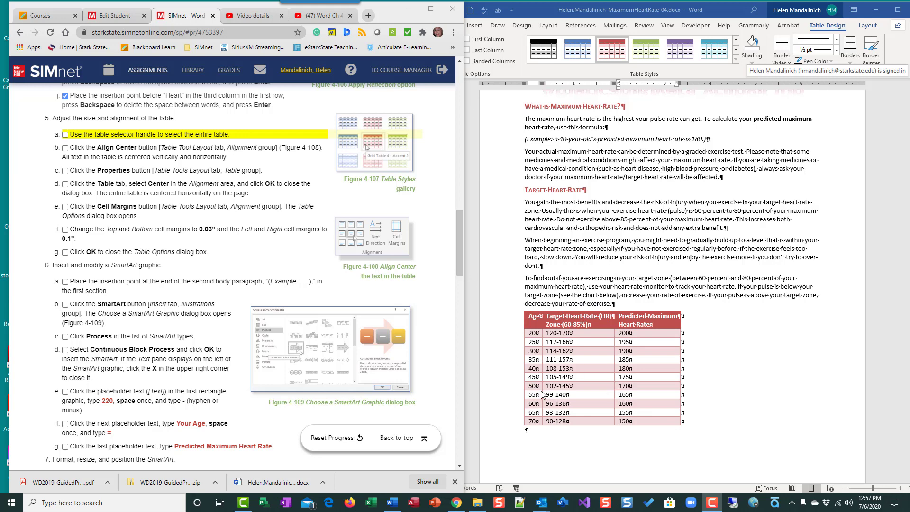
Step: Select the entire heart-rate table with its selector handle and tick the step in SIMnet
{"action": "left_click", "coordinate": [554, 362]}
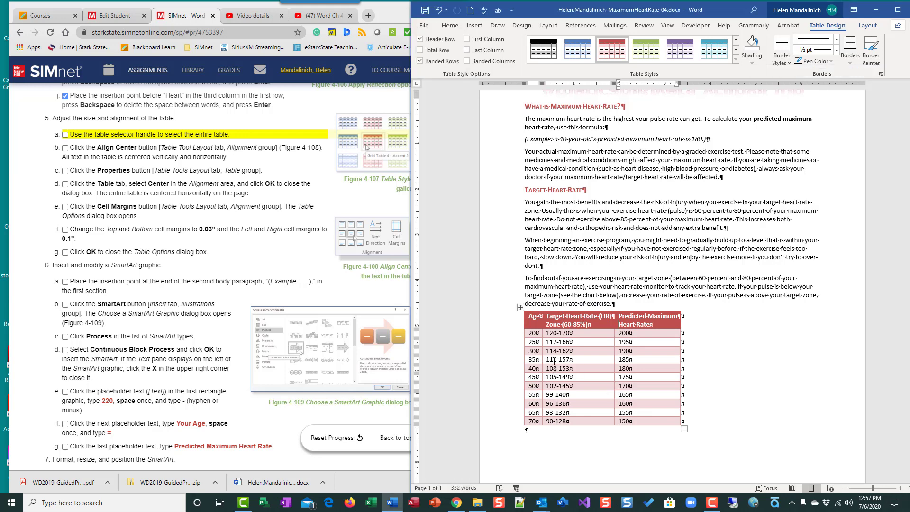
{"action": "left_click", "coordinate": [521, 307]}
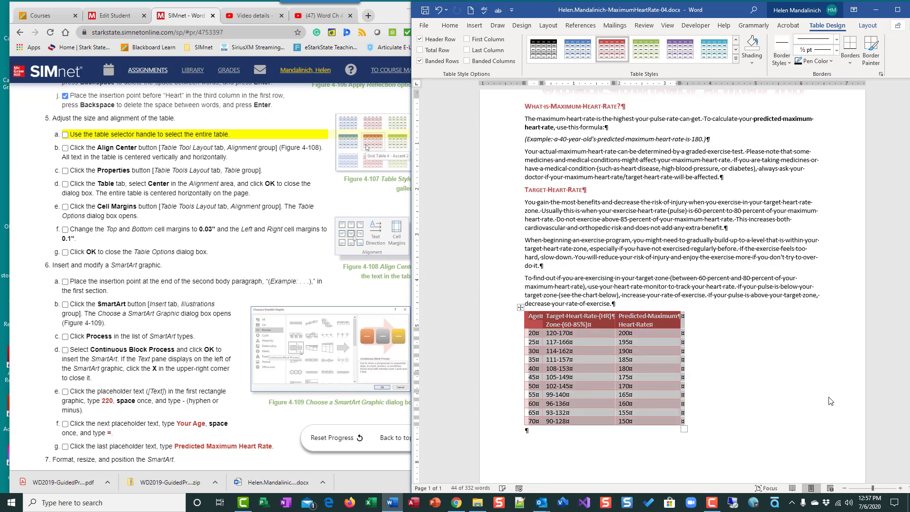
{"action": "left_click", "coordinate": [723, 270]}
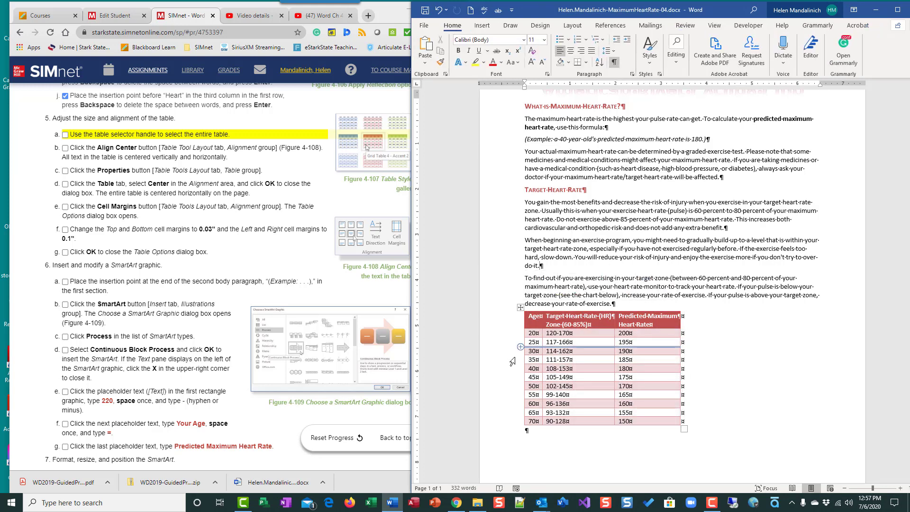
{"action": "left_click", "coordinate": [519, 309]}
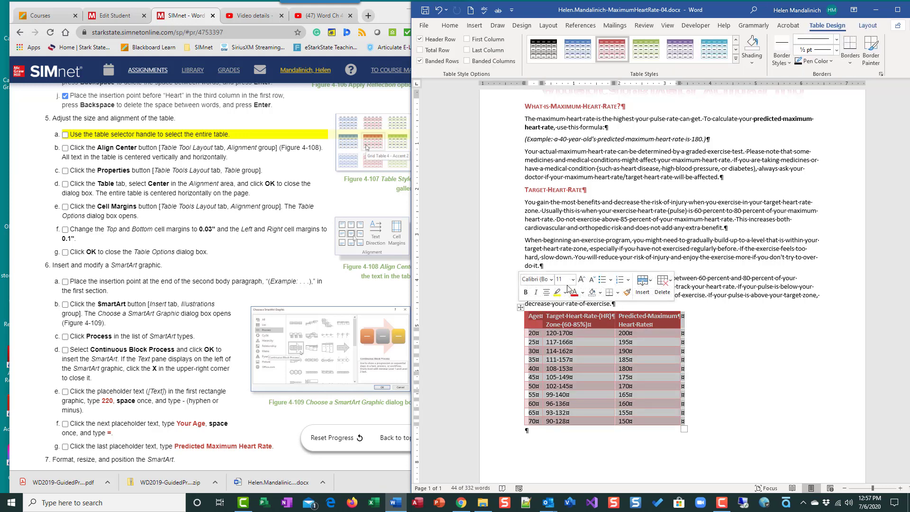
{"action": "left_click", "coordinate": [66, 136]}
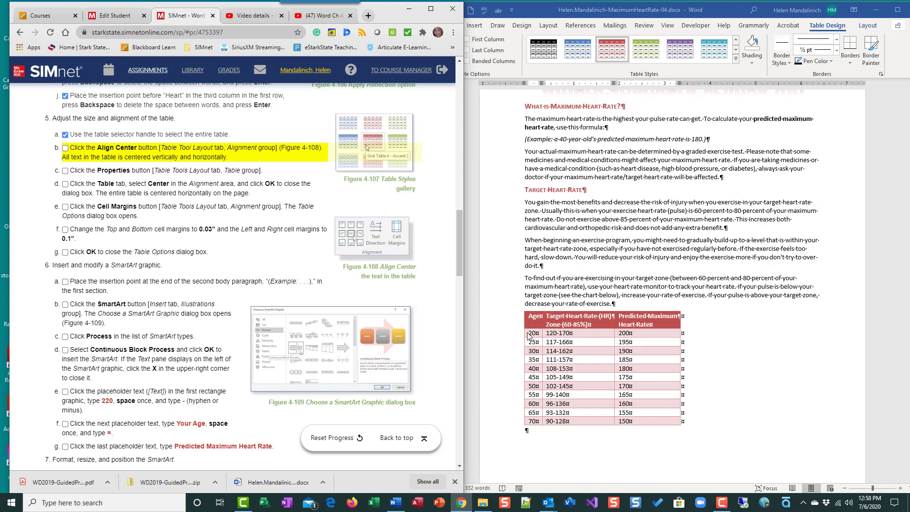
Step: Apply Align Center to every heart-rate table cell and tick the step in SIMnet
{"action": "left_click", "coordinate": [555, 339]}
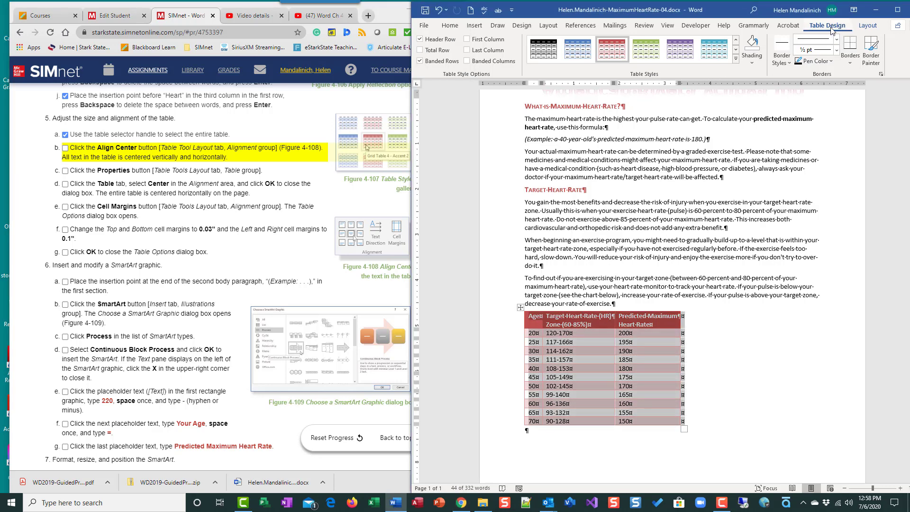
{"action": "left_click", "coordinate": [866, 28]}
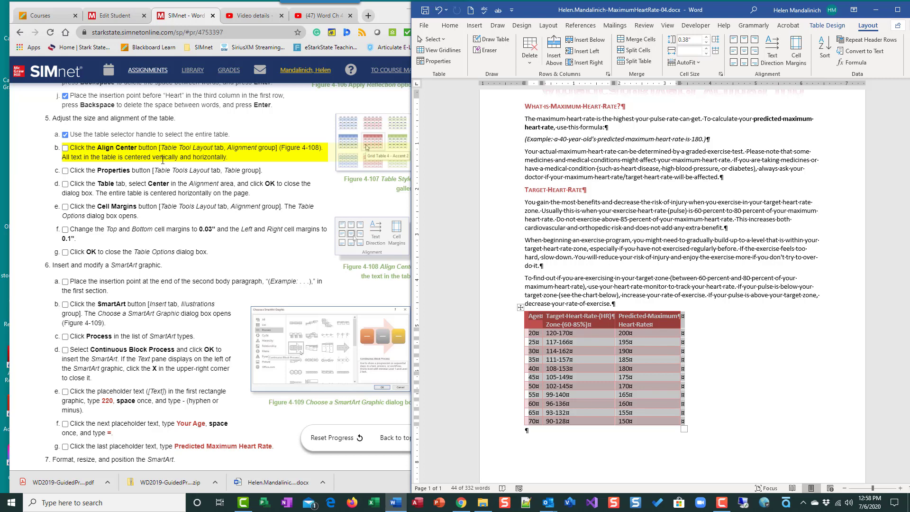
{"action": "left_click", "coordinate": [745, 56]}
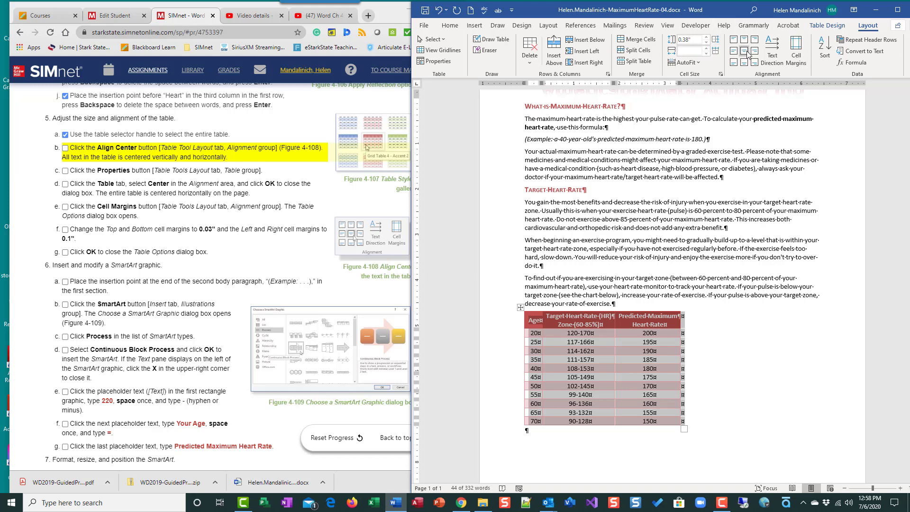
{"action": "left_click", "coordinate": [68, 155]}
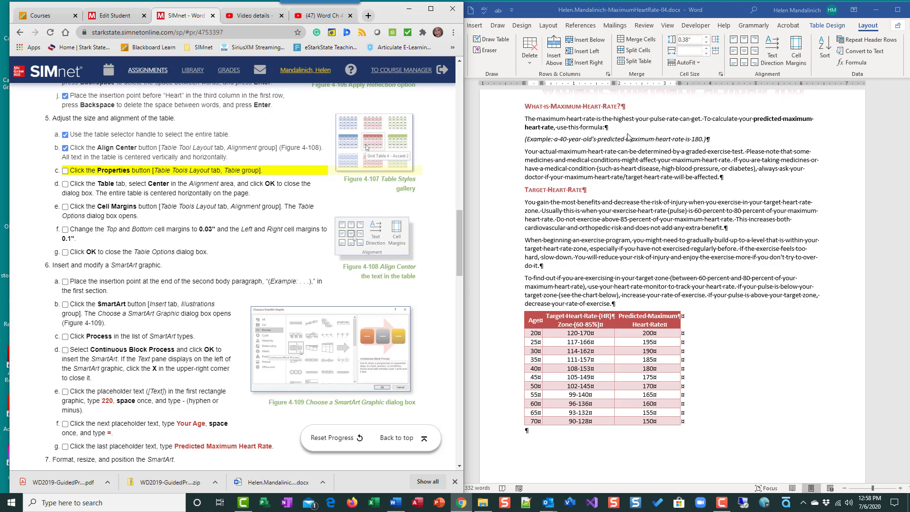
Step: In Table Properties, set the table's page alignment to Center and confirm
{"action": "left_click", "coordinate": [480, 111]}
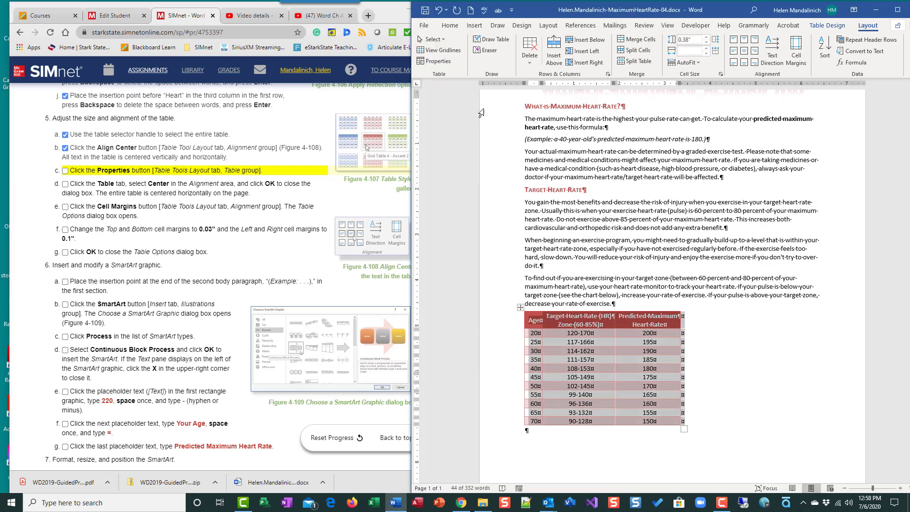
{"action": "left_click", "coordinate": [435, 64]}
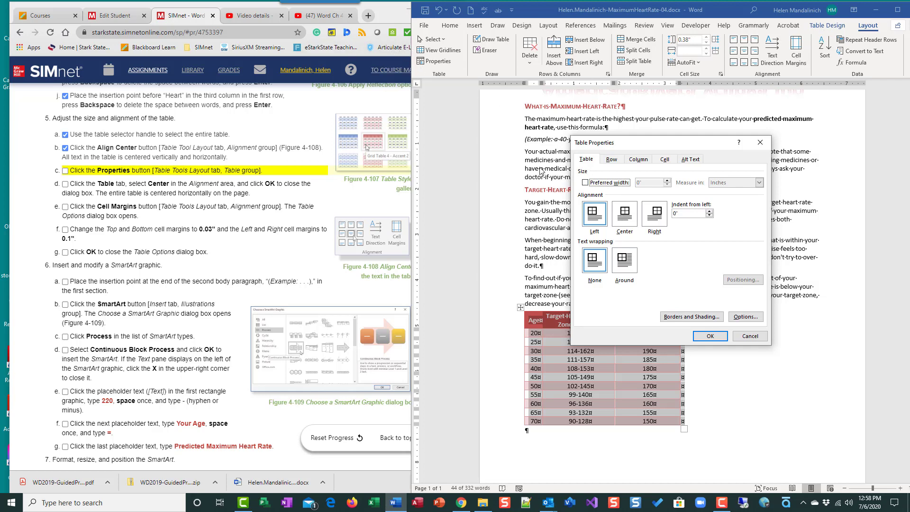
{"action": "left_click", "coordinate": [66, 171]}
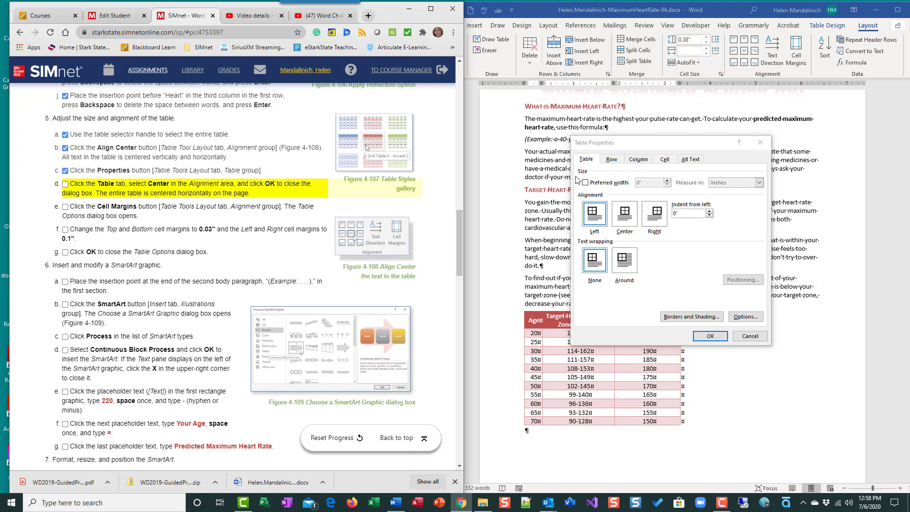
{"action": "left_click", "coordinate": [624, 215]}
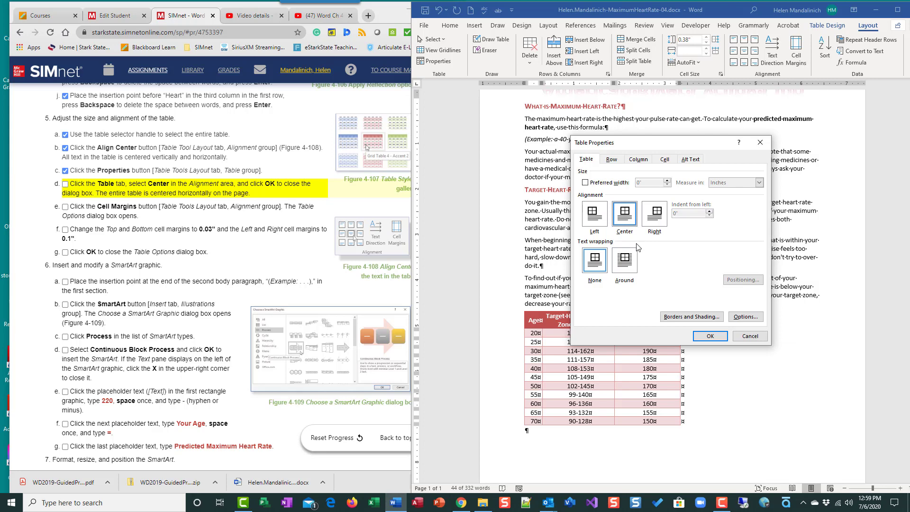
{"action": "left_click", "coordinate": [712, 337]}
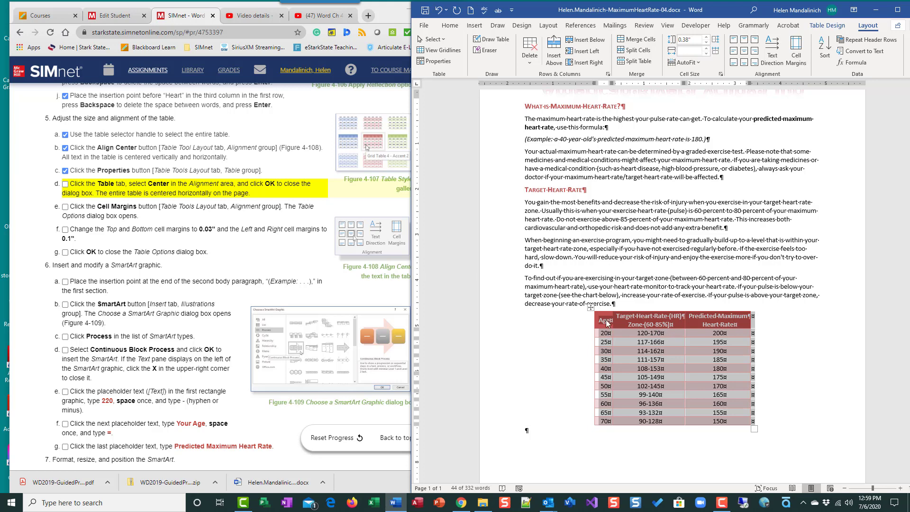
Step: Tick the table-centering step in SIMnet and reselect the whole heart-rate table
{"action": "left_click", "coordinate": [733, 341]}
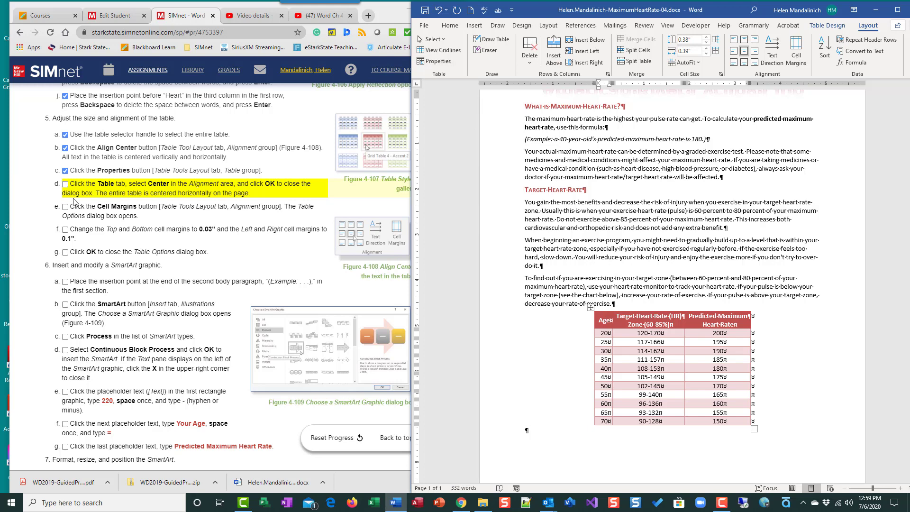
{"action": "left_click", "coordinate": [65, 184]}
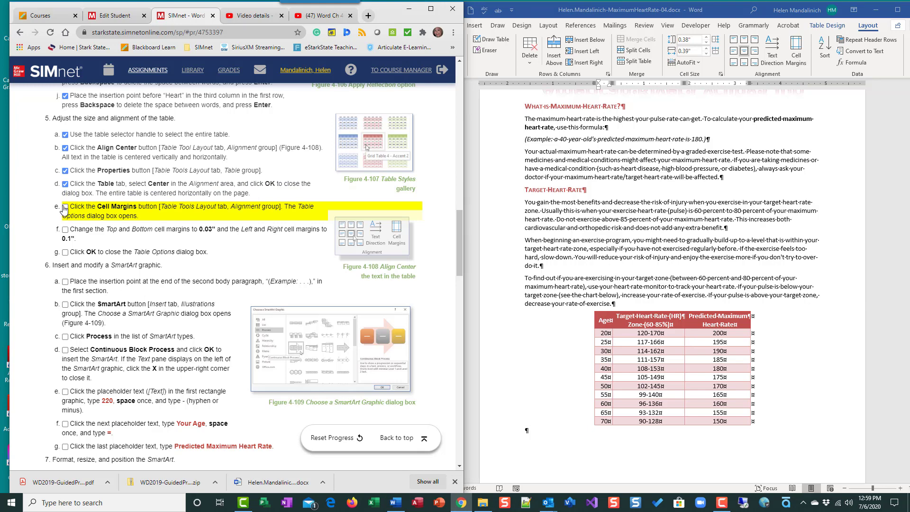
{"action": "left_click", "coordinate": [631, 344]}
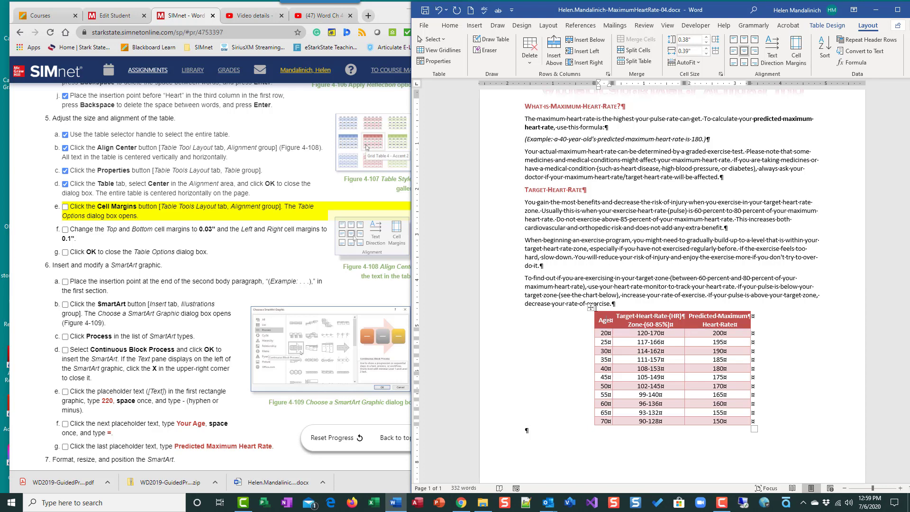
{"action": "left_click", "coordinate": [591, 307]}
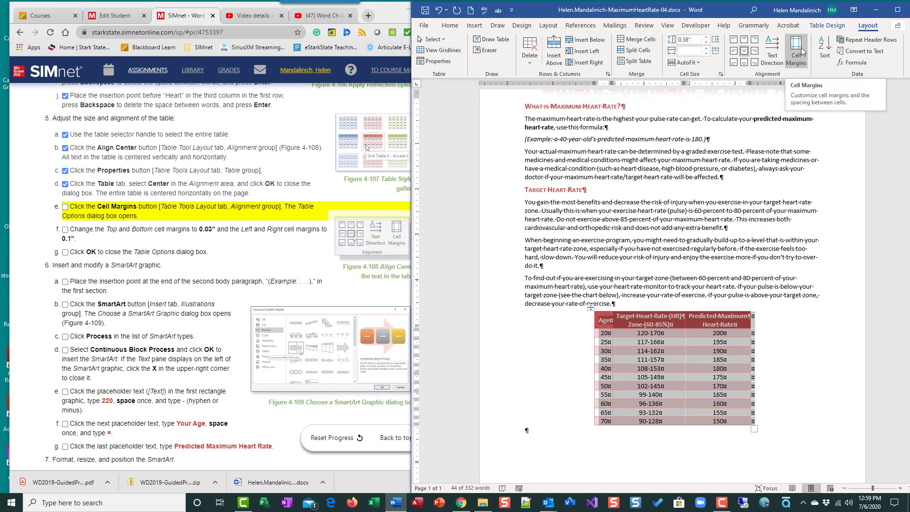
Step: Set default cell margins to 0.03" top and bottom and 0.1" left and right
{"action": "left_click", "coordinate": [797, 52]}
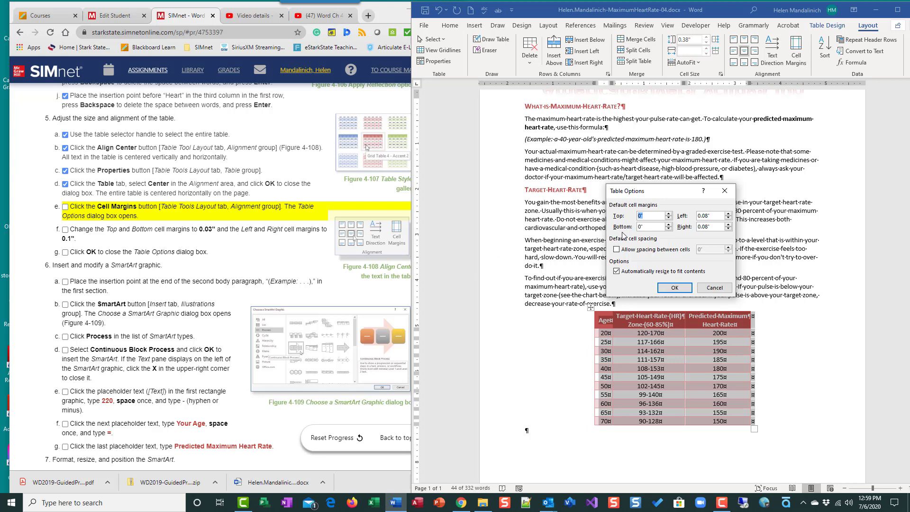
{"action": "left_click", "coordinate": [669, 214]}
{"action": "left_click", "coordinate": [669, 224]}
{"action": "left_click", "coordinate": [65, 206]}
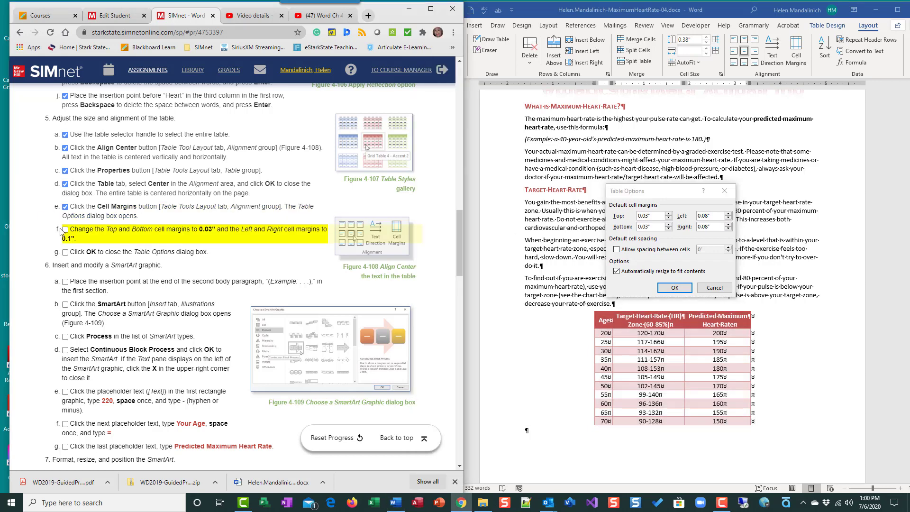
{"action": "left_click", "coordinate": [66, 230]}
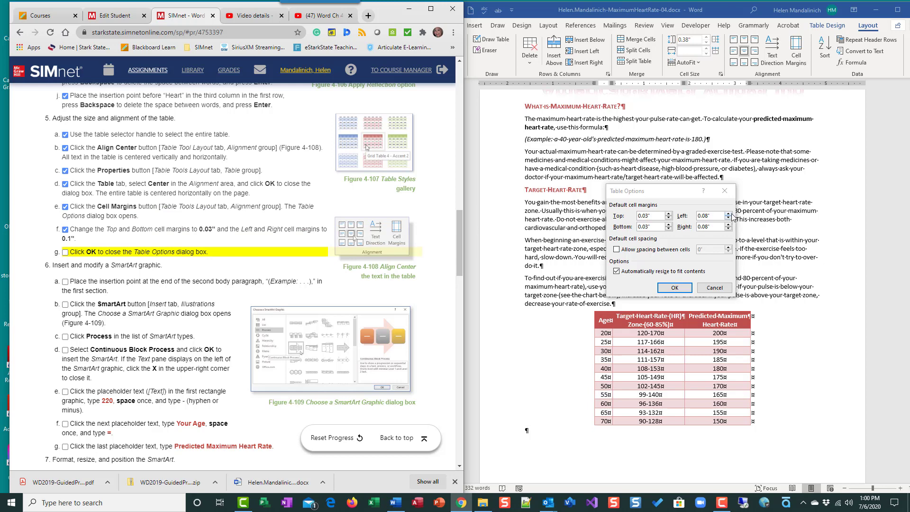
{"action": "left_click", "coordinate": [728, 214]}
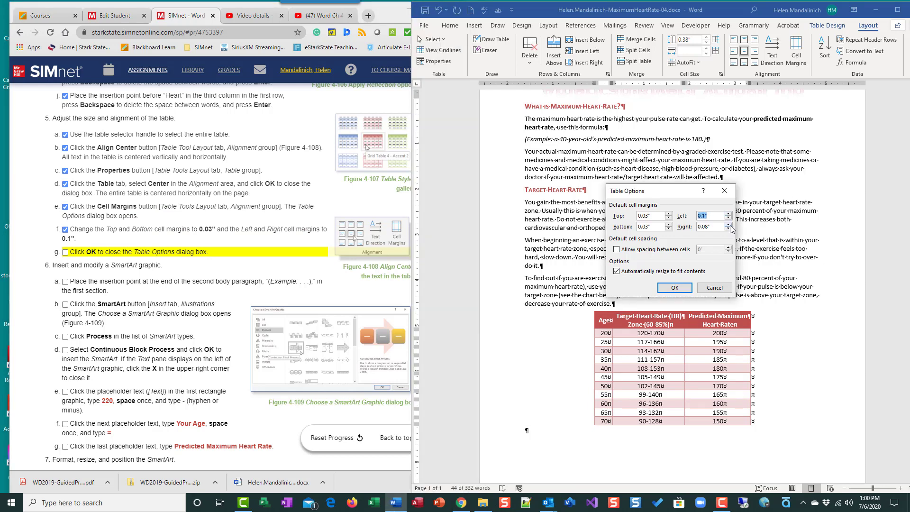
{"action": "left_click", "coordinate": [729, 225]}
{"action": "left_click", "coordinate": [673, 289]}
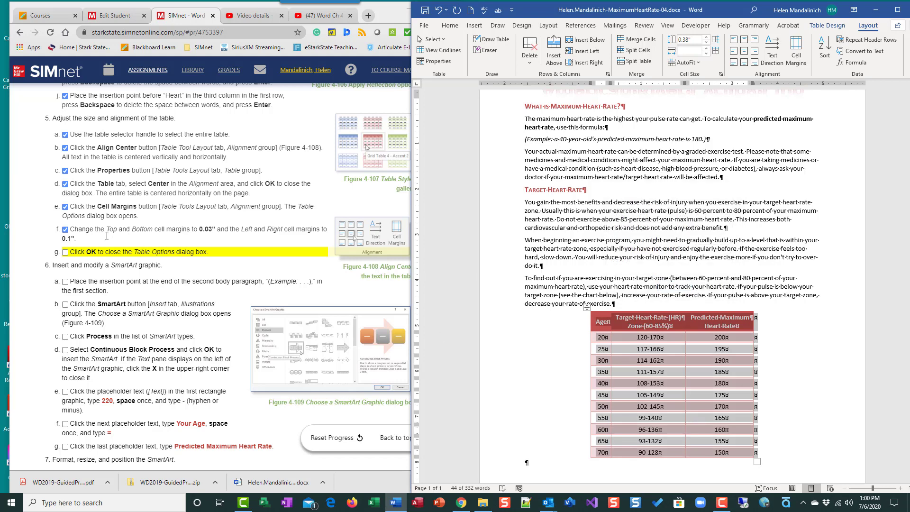
Step: Tick the close-options step, then turn formatting marks off and deselect the table
{"action": "left_click", "coordinate": [134, 240]}
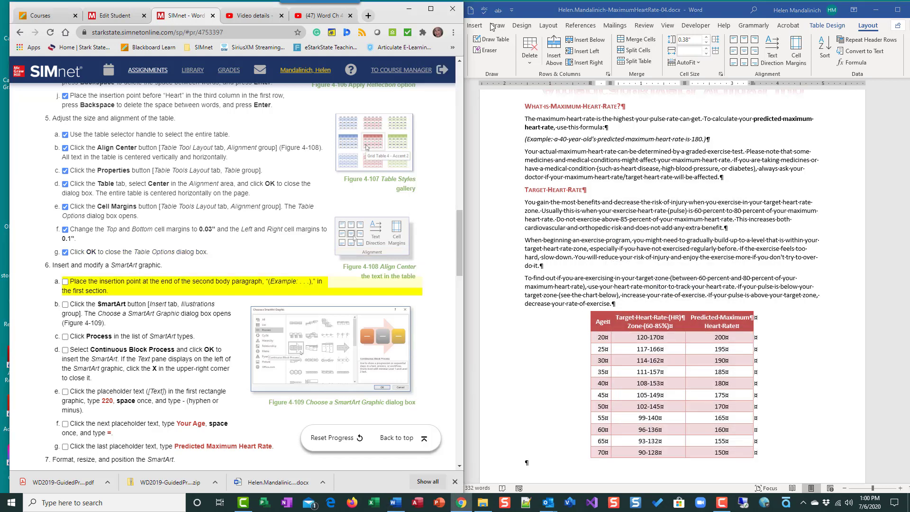
{"action": "left_click", "coordinate": [536, 16]}
{"action": "left_click", "coordinate": [450, 26]}
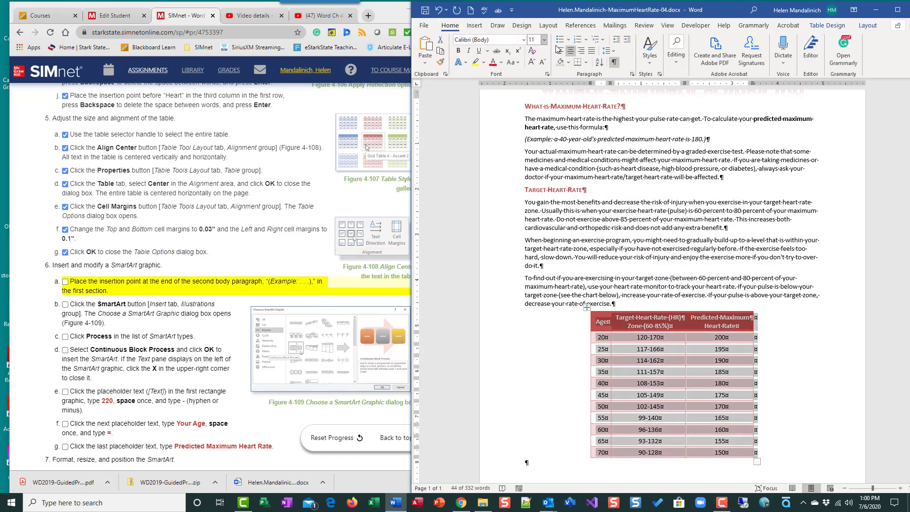
{"action": "left_click", "coordinate": [614, 62]}
{"action": "left_click", "coordinate": [788, 325]}
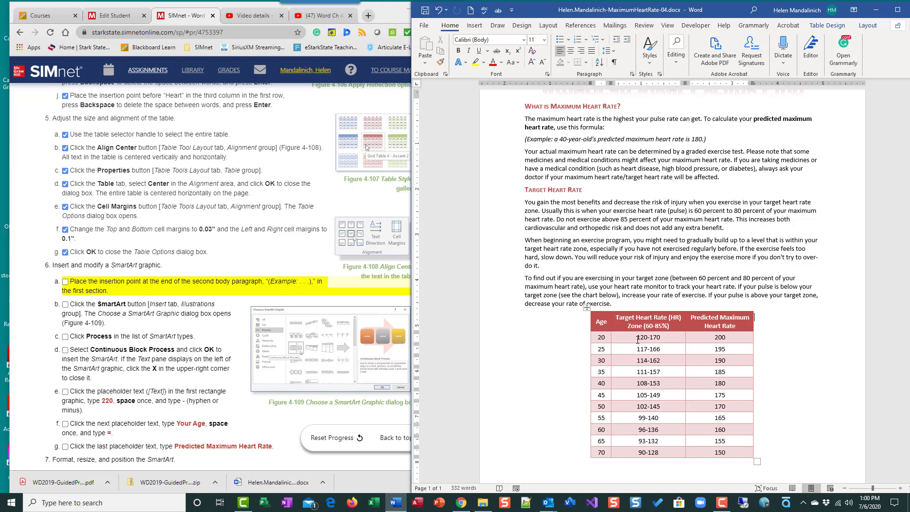
Step: Place the insertion point after the example sentence and turn formatting marks back on
{"action": "scroll", "coordinate": [137, 278], "scroll_direction": "down", "scroll_amount": 2}
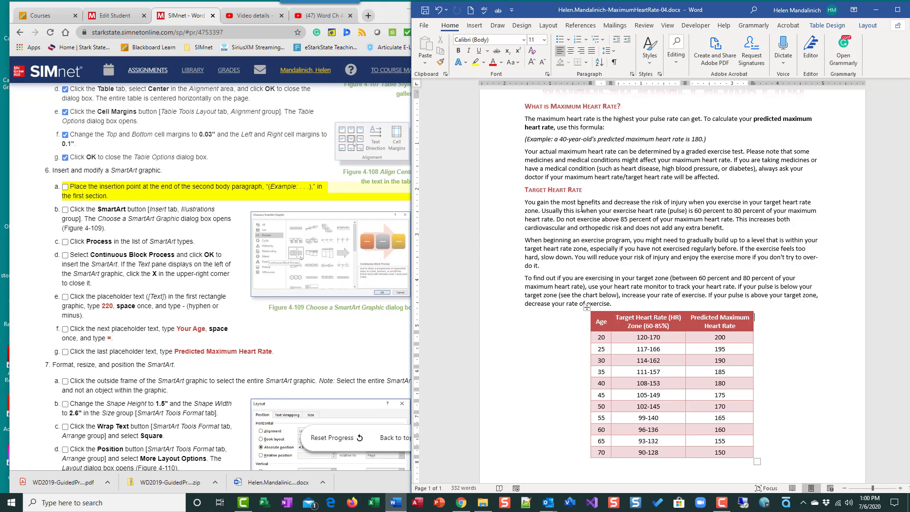
{"action": "left_click", "coordinate": [708, 139]}
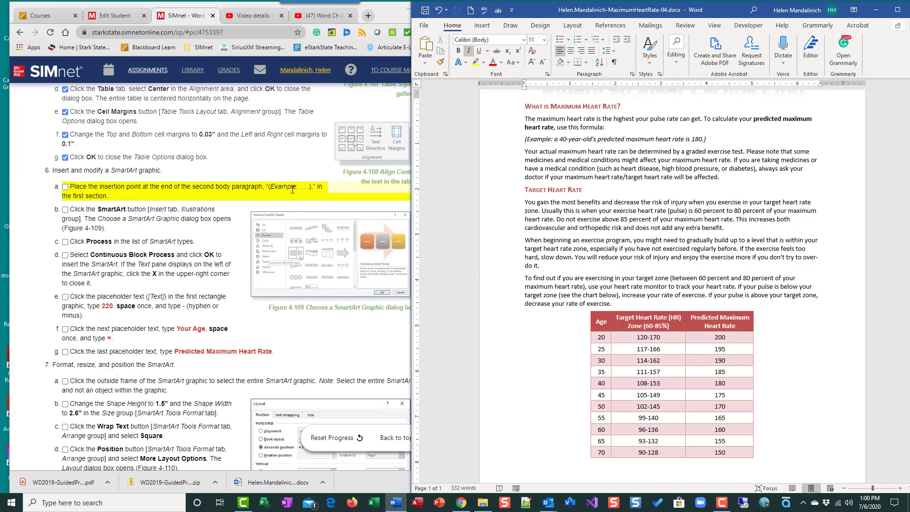
{"action": "left_click", "coordinate": [65, 186]}
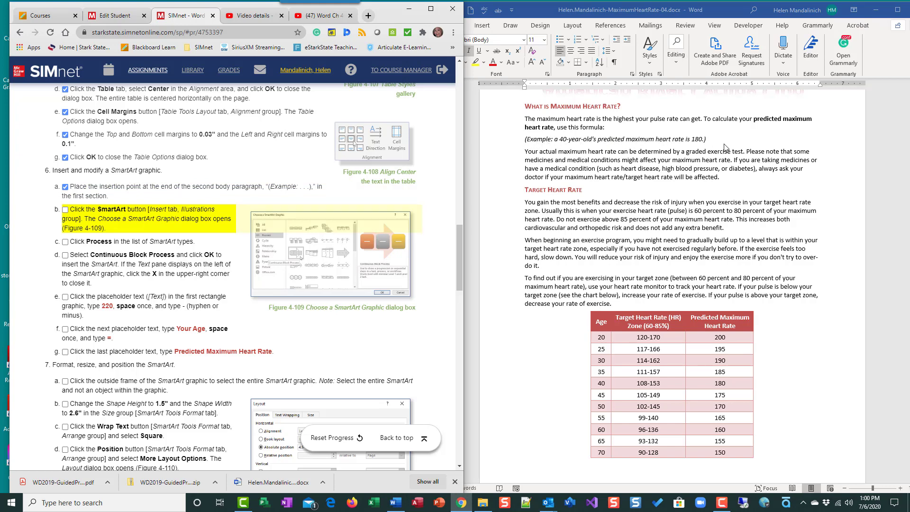
{"action": "left_click", "coordinate": [711, 139]}
{"action": "left_click", "coordinate": [614, 62]}
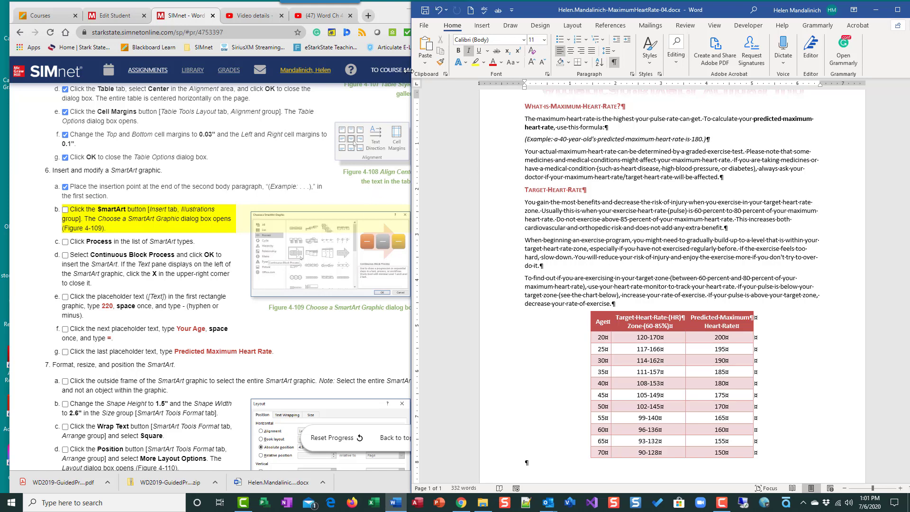
Step: Insert a Continuous Block Process SmartArt from the Process category and tick steps c and d
{"action": "left_click", "coordinate": [482, 25]}
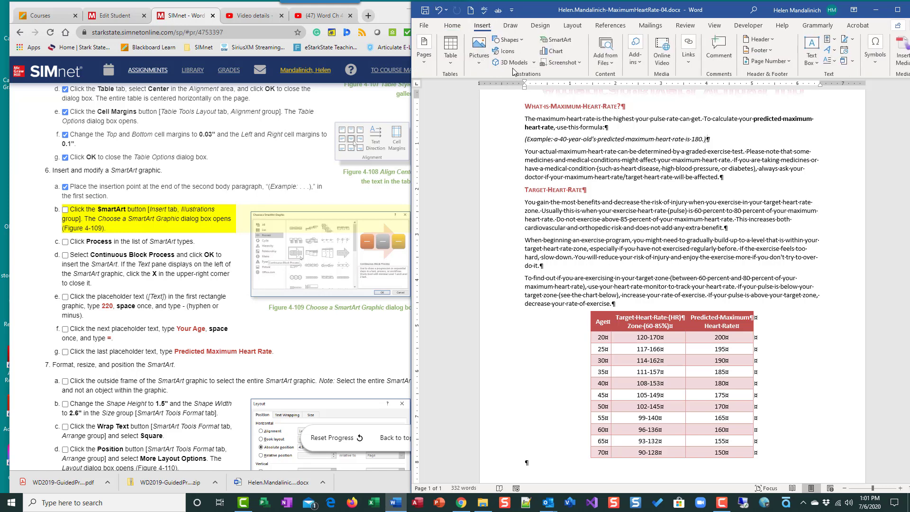
{"action": "left_click", "coordinate": [563, 42]}
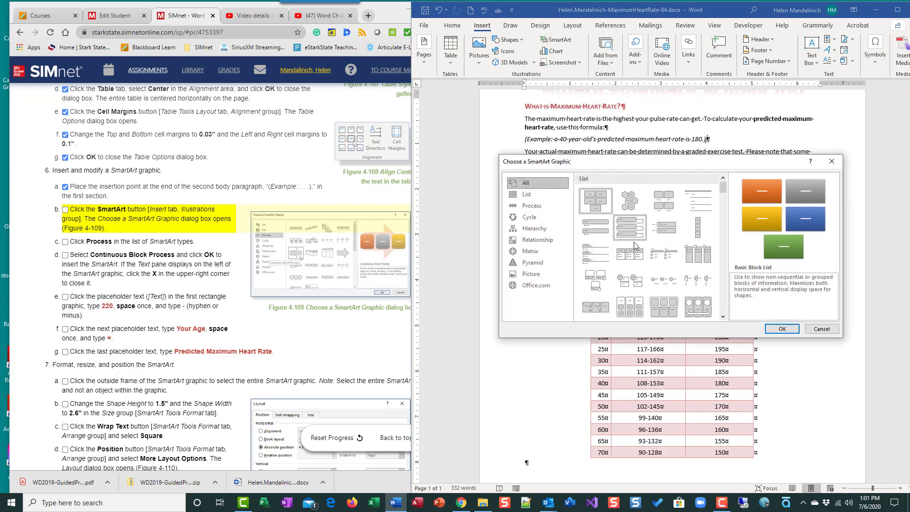
{"action": "left_click", "coordinate": [67, 215]}
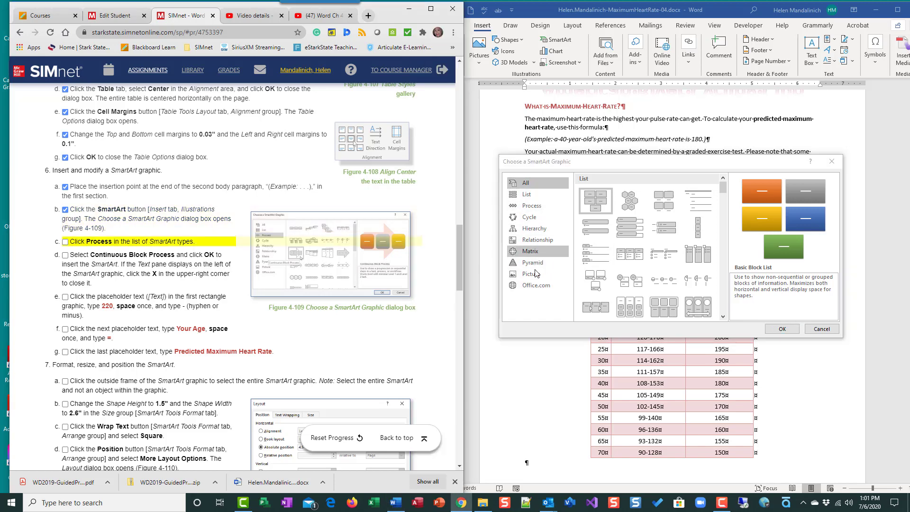
{"action": "left_click", "coordinate": [533, 206]}
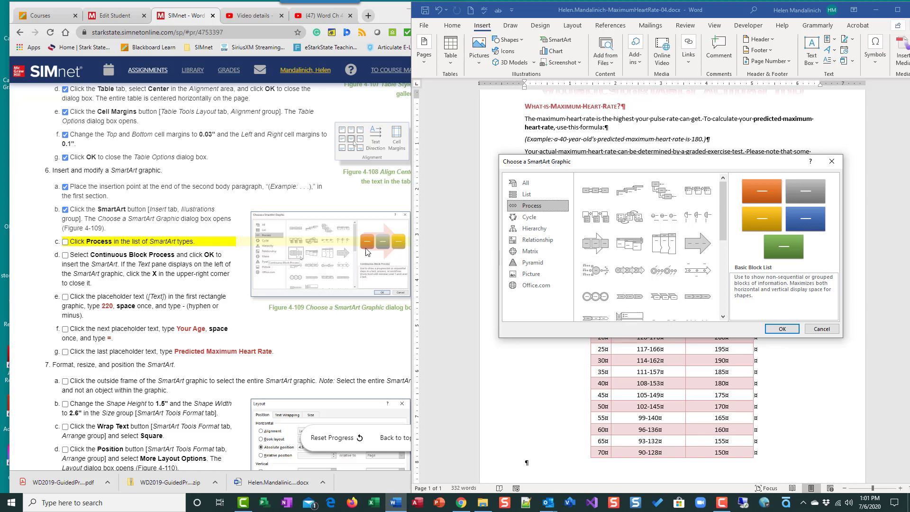
{"action": "left_click", "coordinate": [593, 245]}
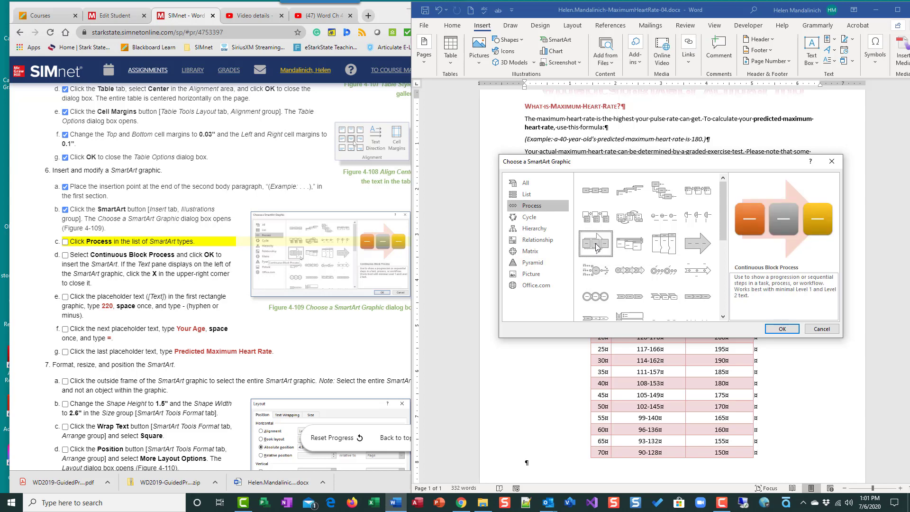
{"action": "left_click", "coordinate": [785, 329]}
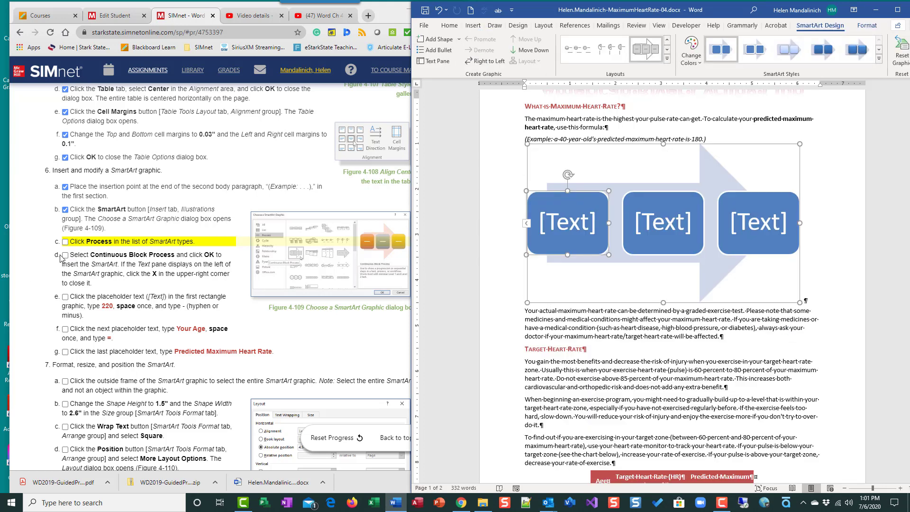
{"action": "left_click", "coordinate": [65, 255]}
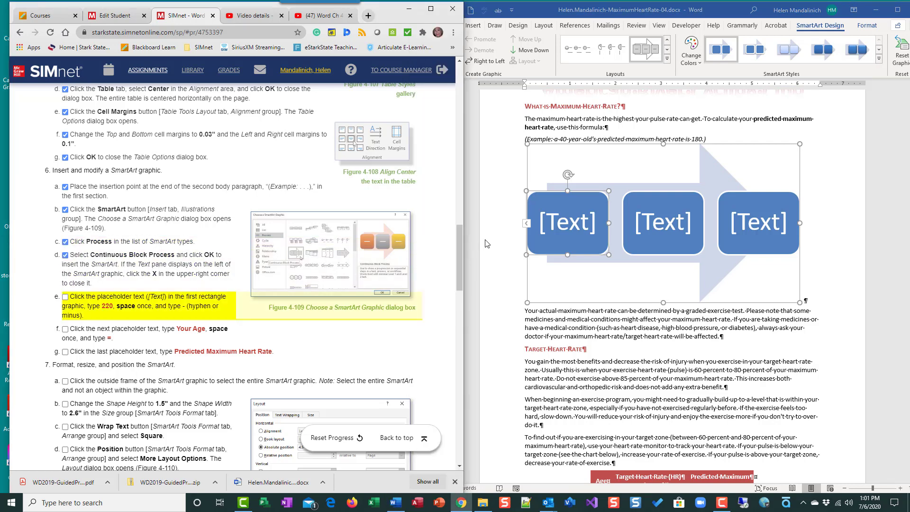
Step: Type '220 -', 'Your Age =' and 'Predicted Maximum Heart Rate' into the three SmartArt boxes
{"action": "left_click", "coordinate": [565, 227]}
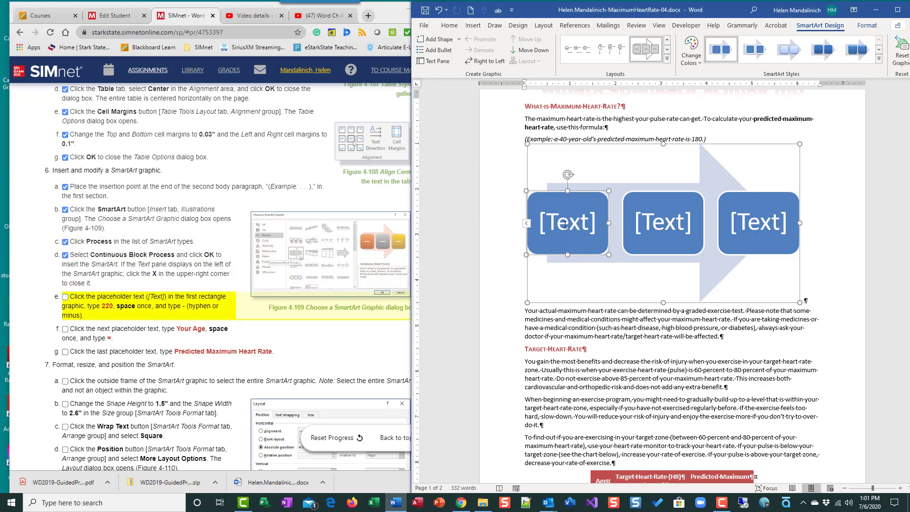
{"action": "left_click", "coordinate": [578, 226]}
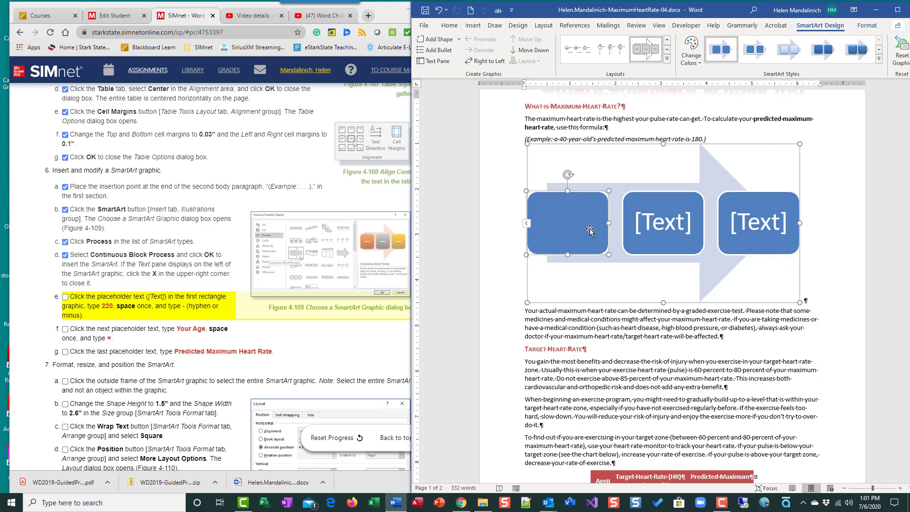
{"action": "type", "text": "220"}
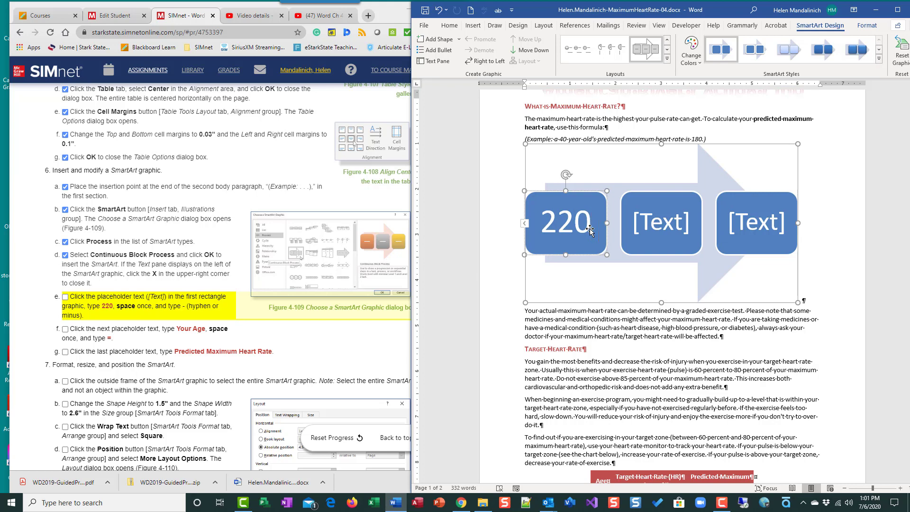
{"action": "type", "text": " -"}
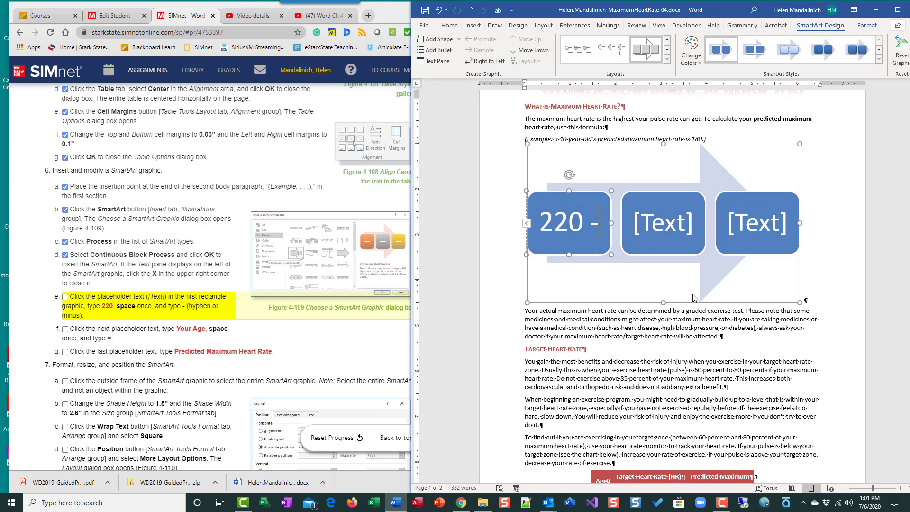
{"action": "left_click", "coordinate": [641, 231]}
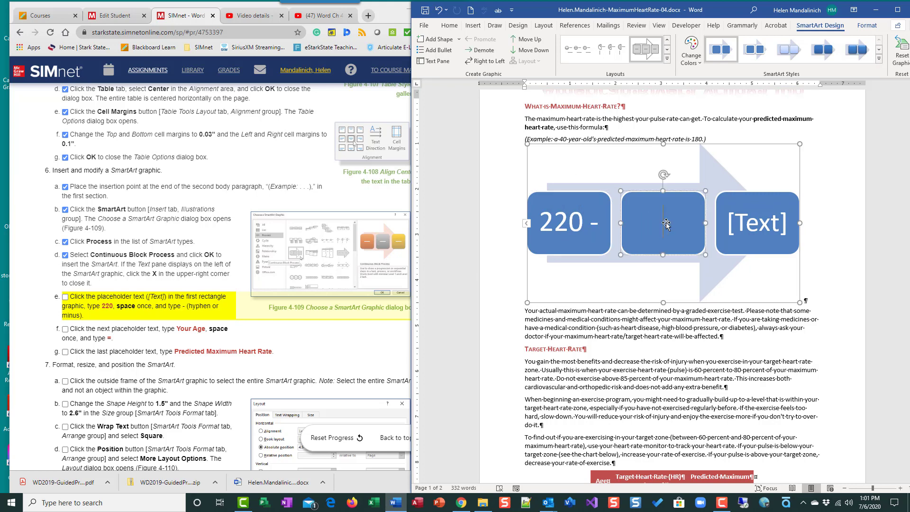
{"action": "type", "text": "Your Age"}
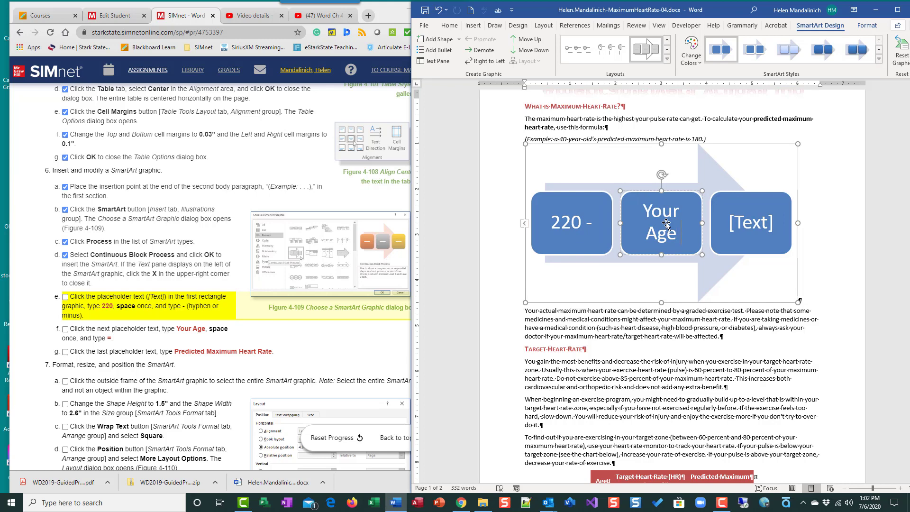
{"action": "type", "text": " ="}
{"action": "left_click", "coordinate": [743, 223]}
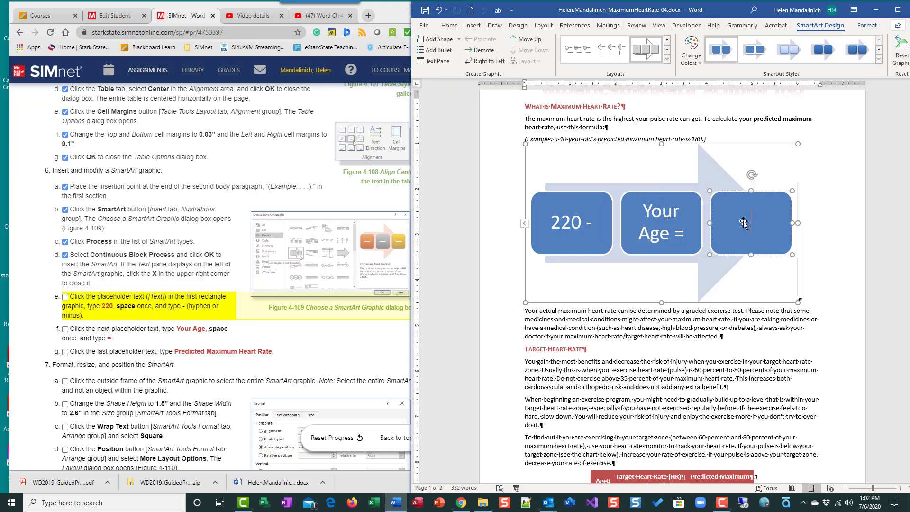
{"action": "type", "text": "Predic"}
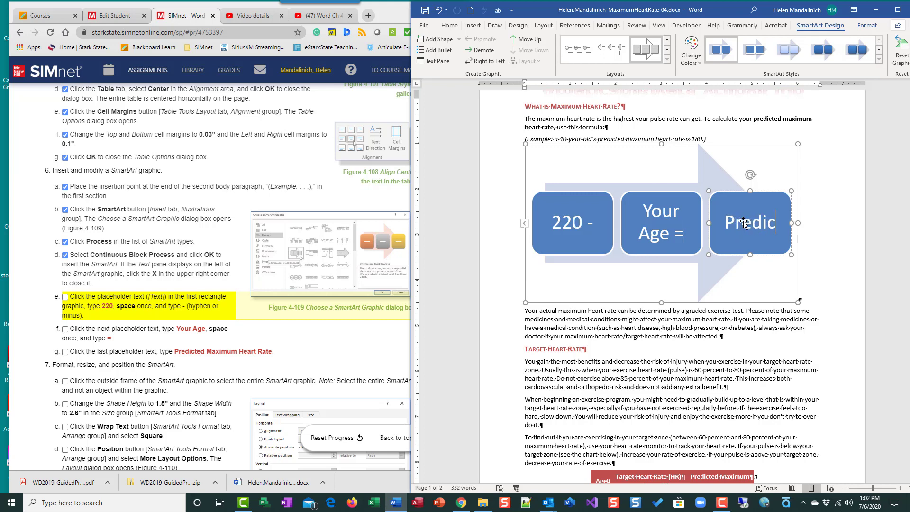
{"action": "type", "text": "ted Max"}
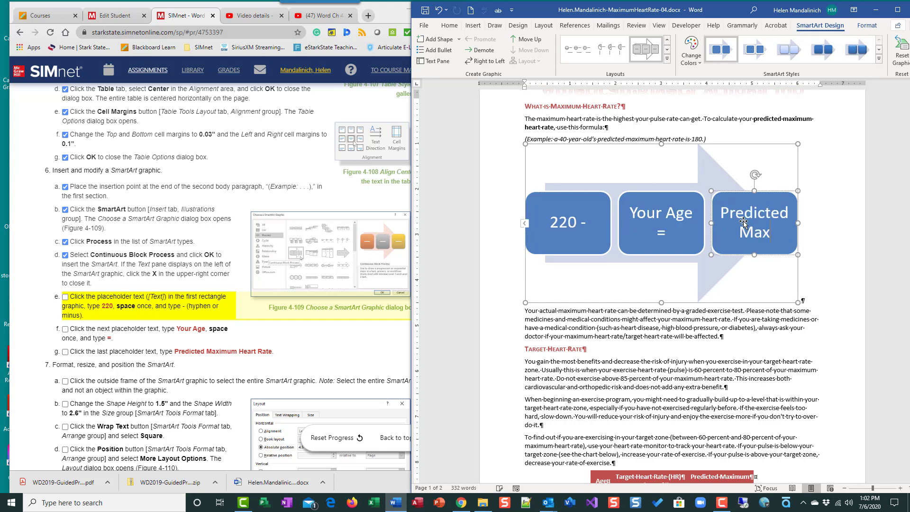
{"action": "type", "text": "imum"}
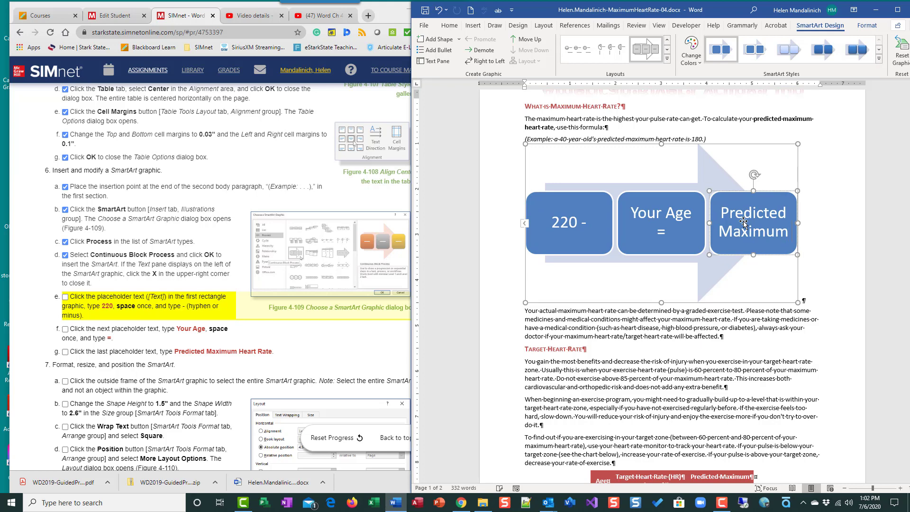
{"action": "type", "text": " Heart Rat"}
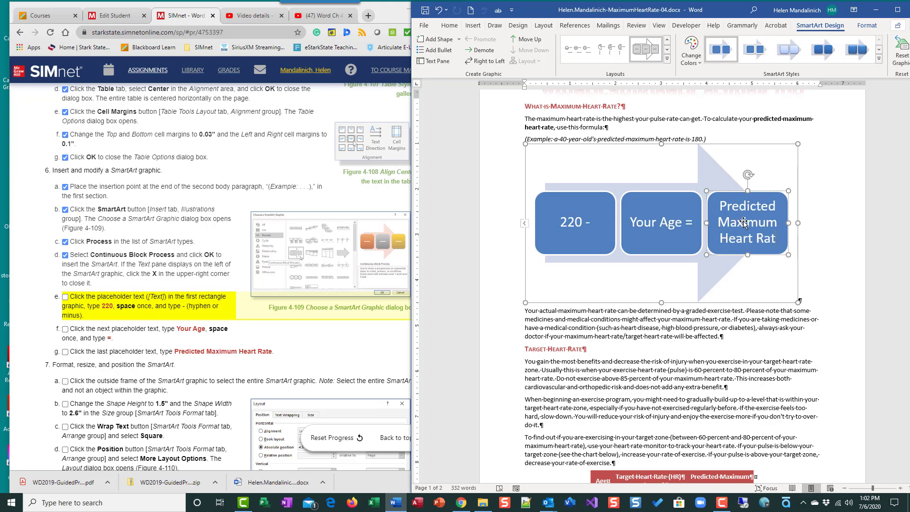
{"action": "type", "text": "e"}
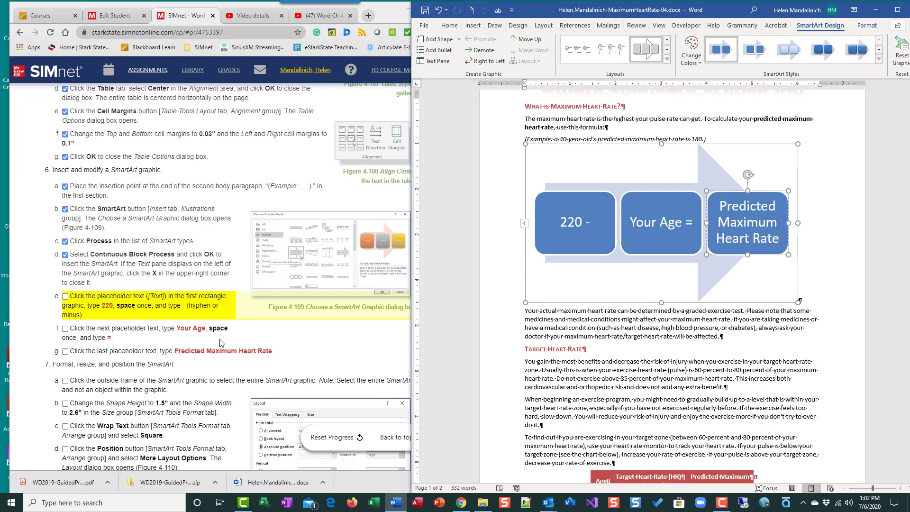
Step: Tick SIMnet steps e, f and g, then scroll down to step 7a
{"action": "scroll", "coordinate": [220, 342], "scroll_direction": "down", "scroll_amount": 15}
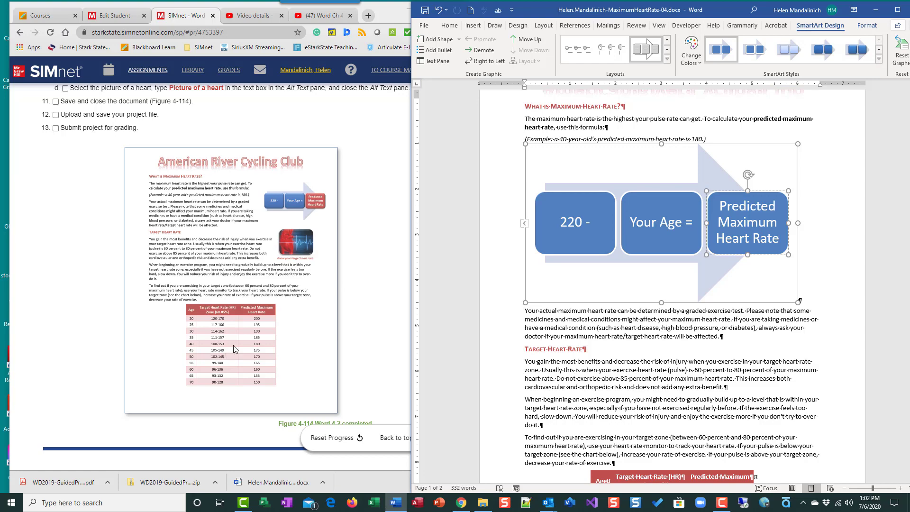
{"action": "scroll", "coordinate": [233, 346], "scroll_direction": "up", "scroll_amount": 15}
{"action": "scroll", "coordinate": [233, 350], "scroll_direction": "up", "scroll_amount": 1}
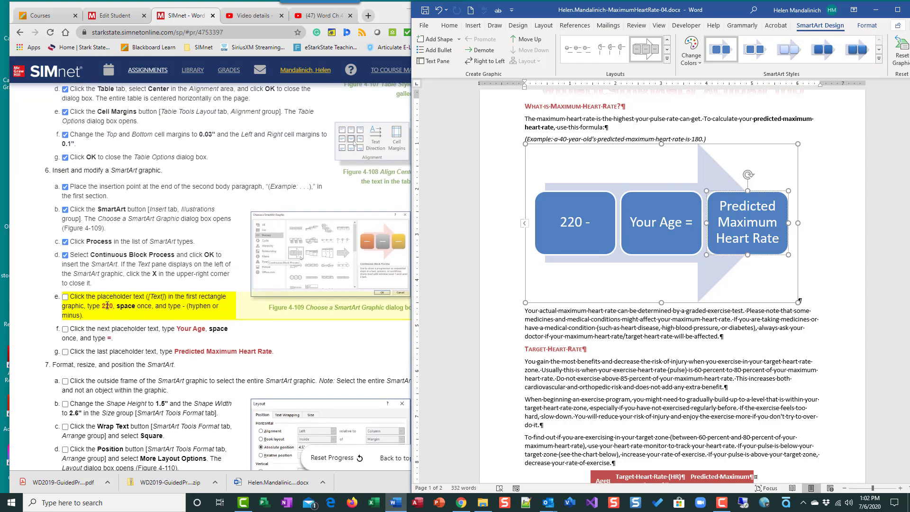
{"action": "left_click", "coordinate": [65, 297]}
{"action": "left_click", "coordinate": [66, 329]}
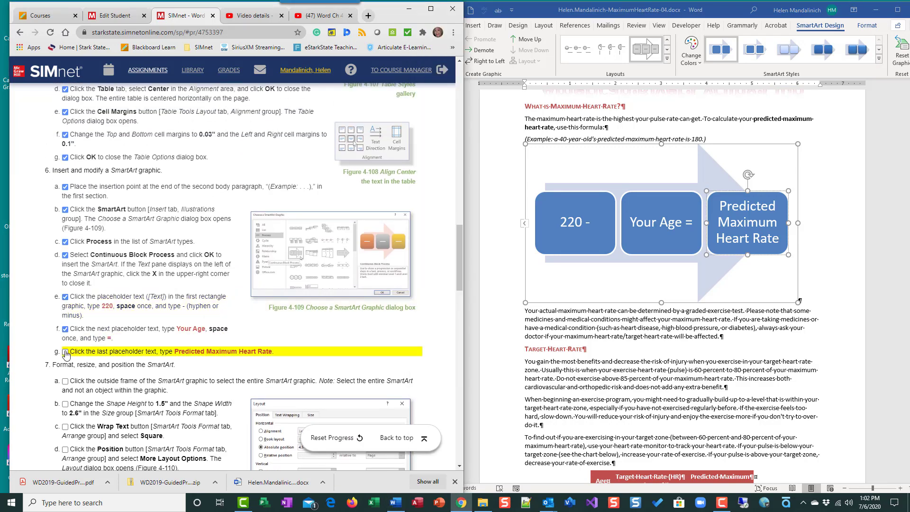
{"action": "left_click", "coordinate": [66, 351]}
{"action": "scroll", "coordinate": [233, 318], "scroll_direction": "down", "scroll_amount": 4}
{"action": "scroll", "coordinate": [234, 318], "scroll_direction": "down", "scroll_amount": 1}
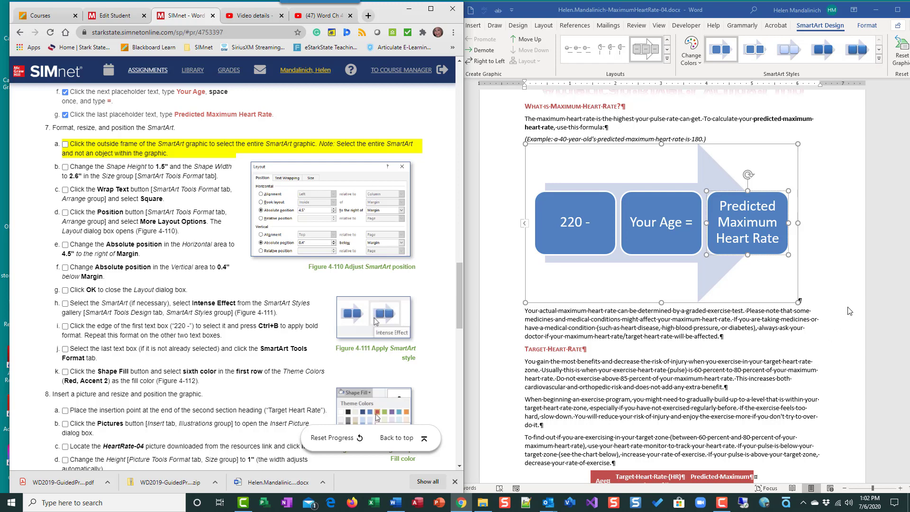
Step: Select the whole SmartArt by its outer frame and move the Word window further left
{"action": "left_click", "coordinate": [775, 303]}
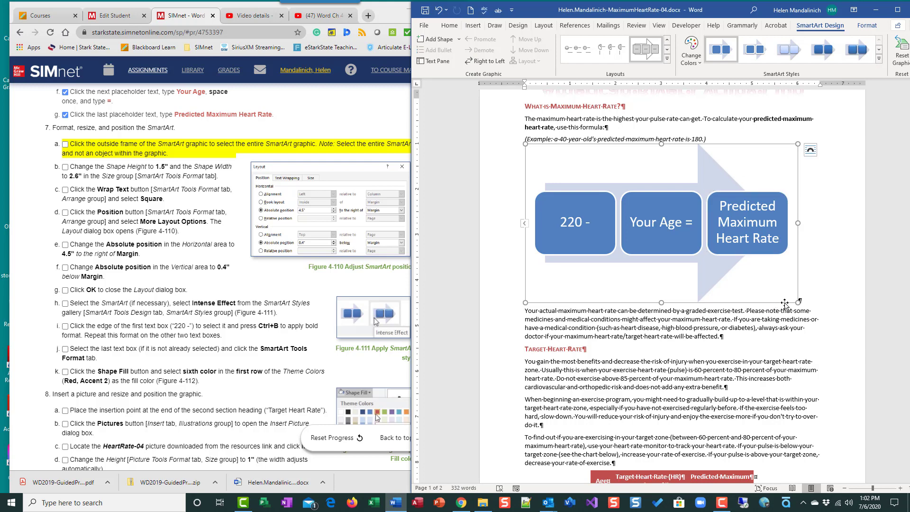
{"action": "left_click", "coordinate": [691, 302]}
{"action": "left_click", "coordinate": [666, 255]}
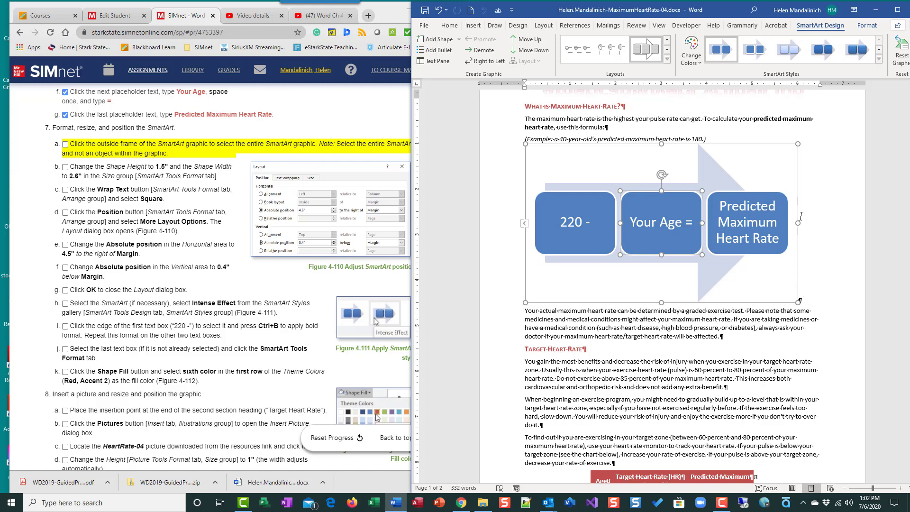
{"action": "left_click", "coordinate": [797, 270]}
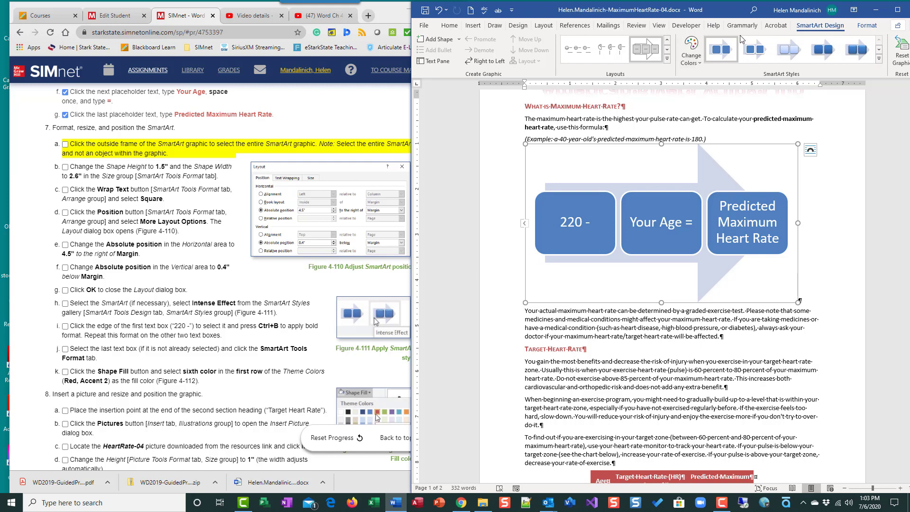
{"action": "left_click_drag", "start_coordinate": [724, 13], "coordinate": [653, 11]}
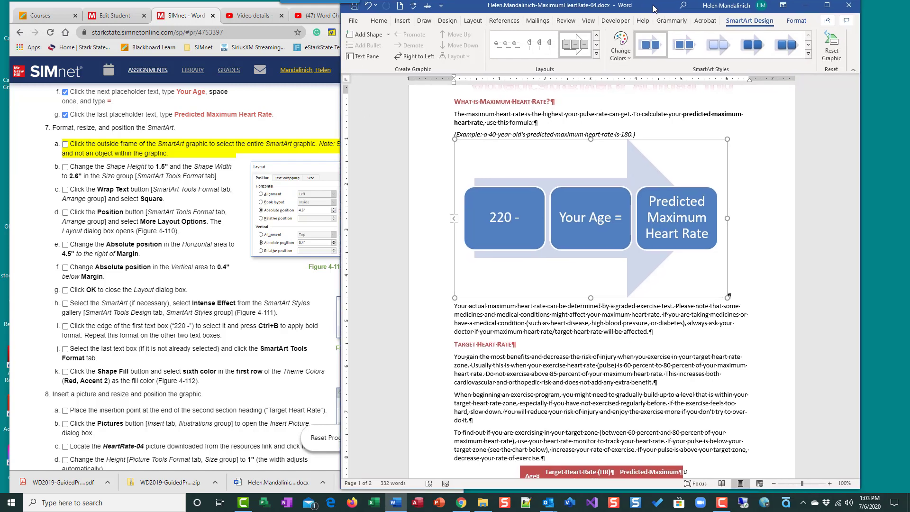
Step: Lower the SmartArt's Shape Height to 1.5" in the Format tab's Size group
{"action": "left_click", "coordinate": [798, 25]}
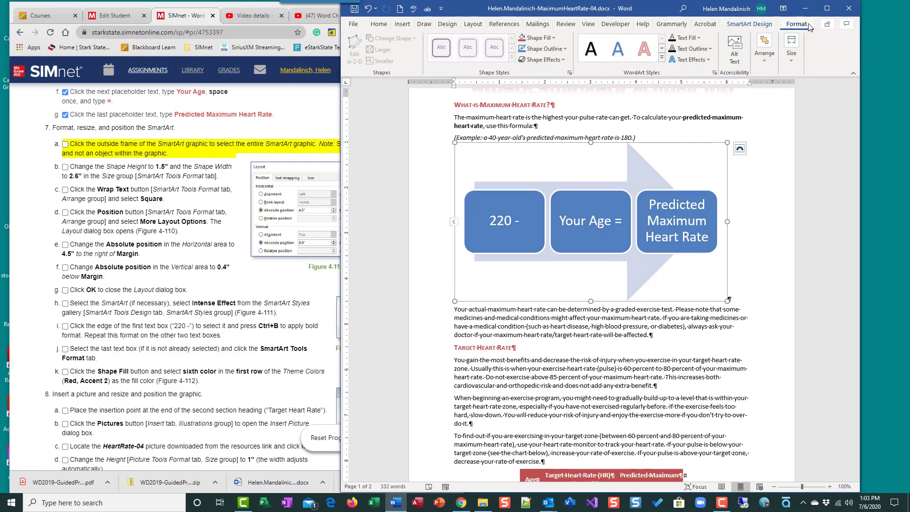
{"action": "left_click", "coordinate": [799, 57]}
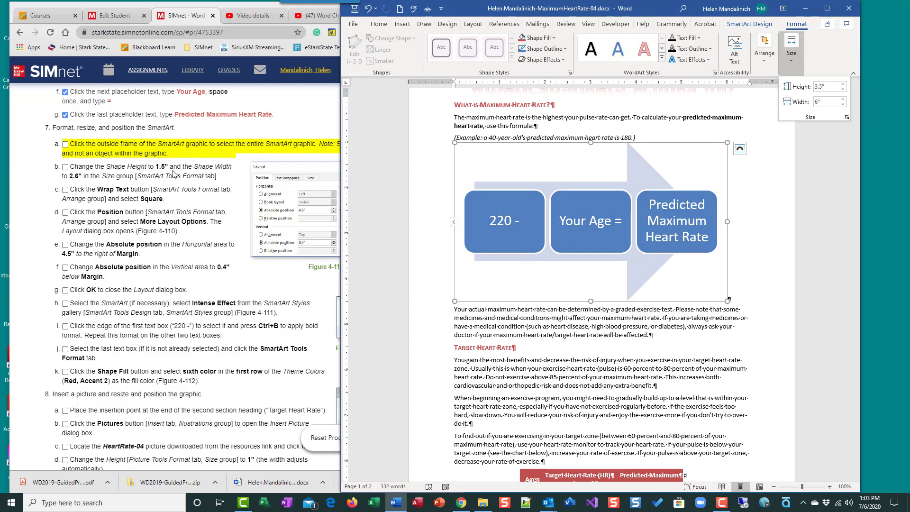
{"action": "left_click", "coordinate": [844, 90]}
{"action": "left_click", "coordinate": [844, 90]}
{"action": "left_click", "coordinate": [843, 90]}
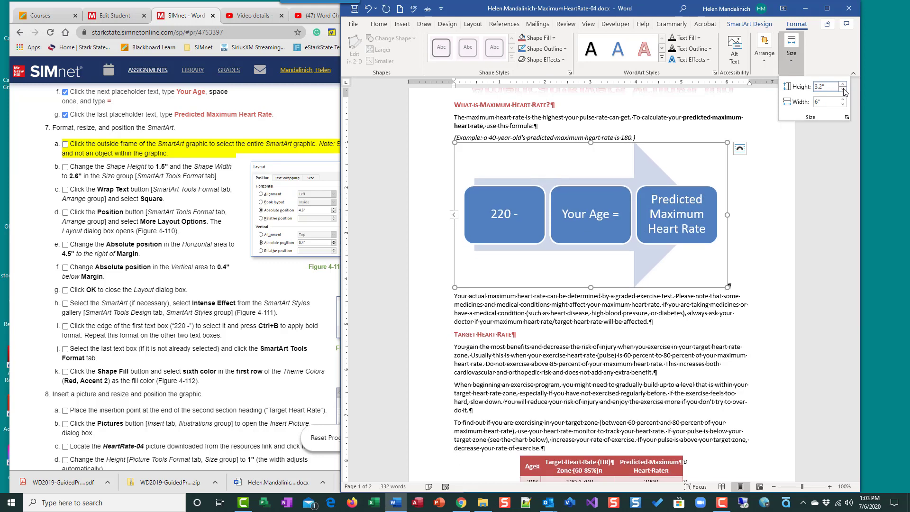
{"action": "left_click", "coordinate": [843, 90]}
{"action": "left_click", "coordinate": [843, 90]}
{"action": "left_click", "coordinate": [844, 90]}
{"action": "left_click", "coordinate": [844, 90]}
{"action": "left_click", "coordinate": [844, 90]}
{"action": "left_click", "coordinate": [844, 90]}
{"action": "left_click", "coordinate": [844, 90]}
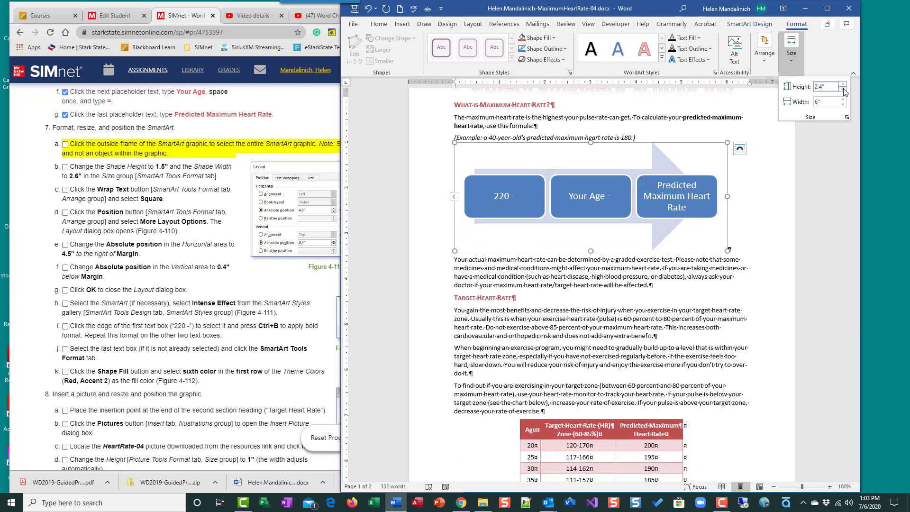
{"action": "left_click", "coordinate": [844, 90]}
{"action": "left_click", "coordinate": [844, 90]}
{"action": "left_click", "coordinate": [844, 90]}
{"action": "left_click", "coordinate": [844, 90]}
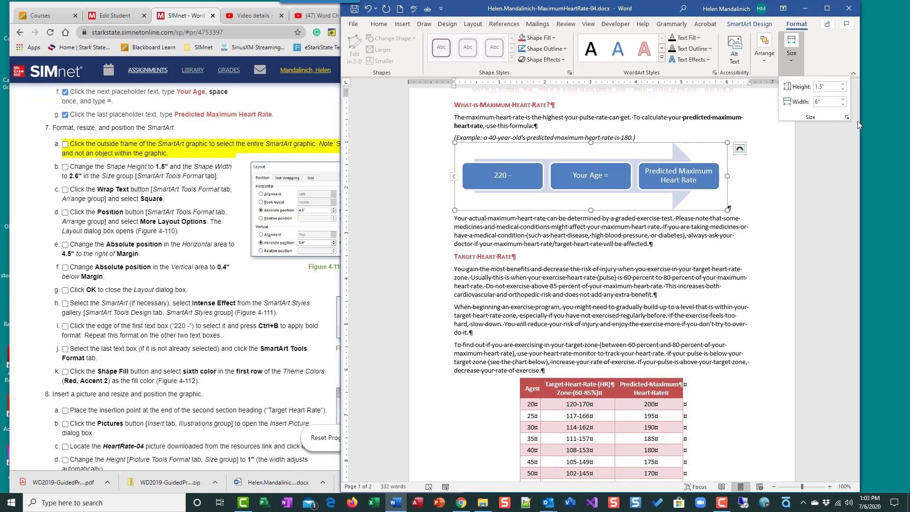
Step: Narrow the SmartArt's Shape Width to 2.6"
{"action": "left_click", "coordinate": [843, 104]}
{"action": "left_click", "coordinate": [843, 104]}
{"action": "left_click", "coordinate": [843, 104]}
{"action": "left_click", "coordinate": [843, 105]}
{"action": "left_click", "coordinate": [843, 104]}
{"action": "left_click", "coordinate": [843, 105]}
{"action": "left_click", "coordinate": [843, 104]}
{"action": "left_click", "coordinate": [843, 105]}
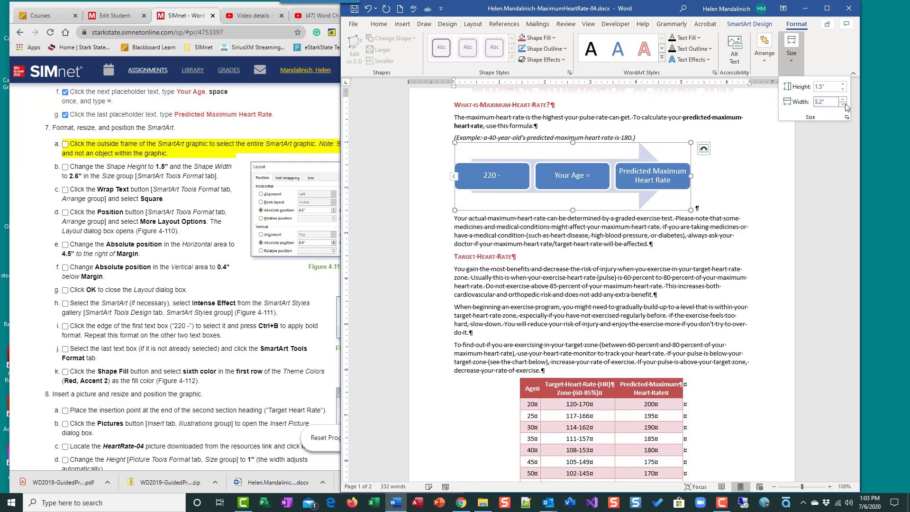
{"action": "left_click", "coordinate": [844, 104]}
{"action": "left_click", "coordinate": [844, 104]}
{"action": "left_click", "coordinate": [844, 104]}
{"action": "left_click", "coordinate": [844, 105]}
{"action": "left_click", "coordinate": [843, 104]}
{"action": "left_click", "coordinate": [844, 104]}
{"action": "left_click", "coordinate": [844, 105]}
{"action": "left_click", "coordinate": [844, 105]}
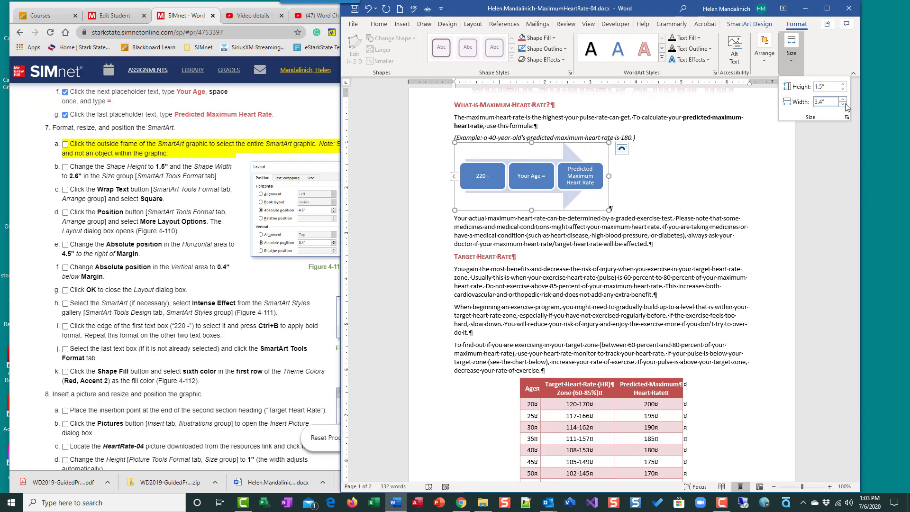
{"action": "left_click", "coordinate": [844, 104]}
{"action": "left_click", "coordinate": [844, 104]}
{"action": "left_click", "coordinate": [844, 104]}
{"action": "left_click", "coordinate": [843, 104]}
{"action": "left_click", "coordinate": [843, 104]}
{"action": "left_click", "coordinate": [843, 105]}
{"action": "left_click", "coordinate": [844, 104]}
{"action": "left_click", "coordinate": [843, 105]}
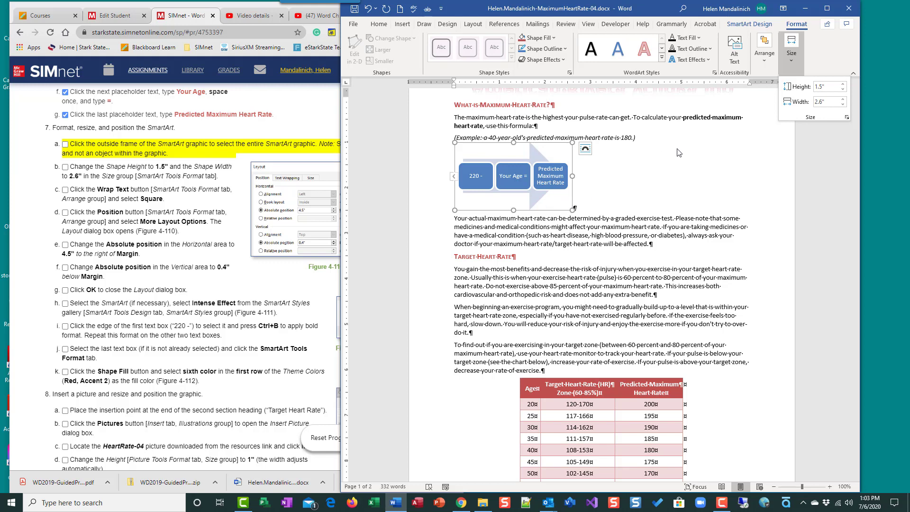
{"action": "left_click", "coordinate": [65, 145]}
Step: Set the formula SmartArt's text wrapping to Square, after briefly trying In Line with Text
{"action": "left_click", "coordinate": [65, 167]}
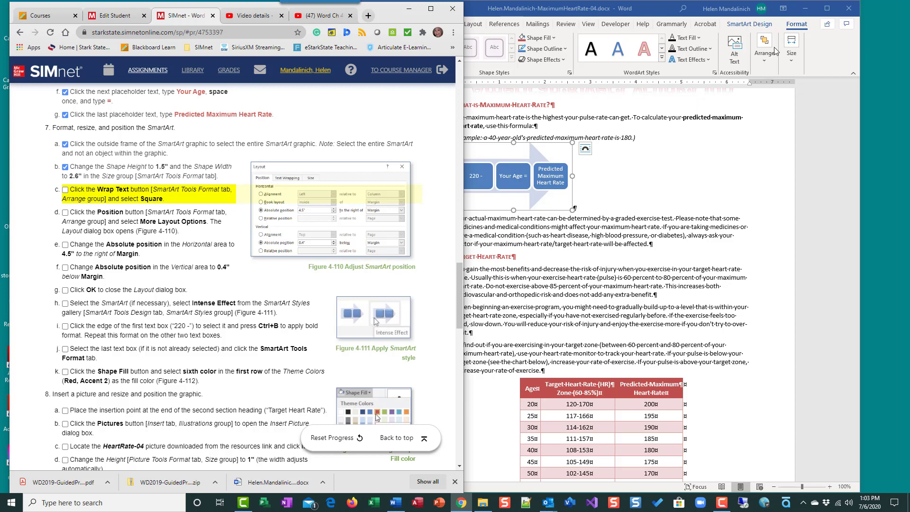
{"action": "left_click", "coordinate": [764, 60]}
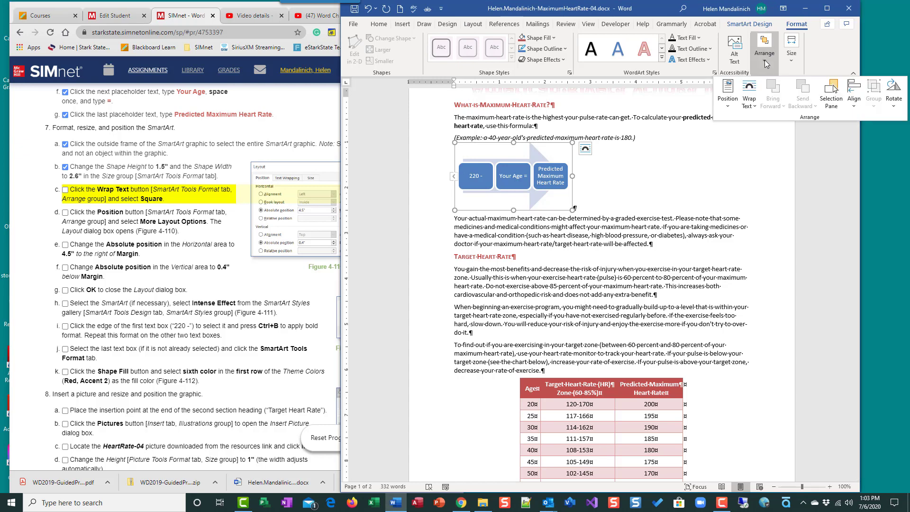
{"action": "left_click", "coordinate": [749, 105]}
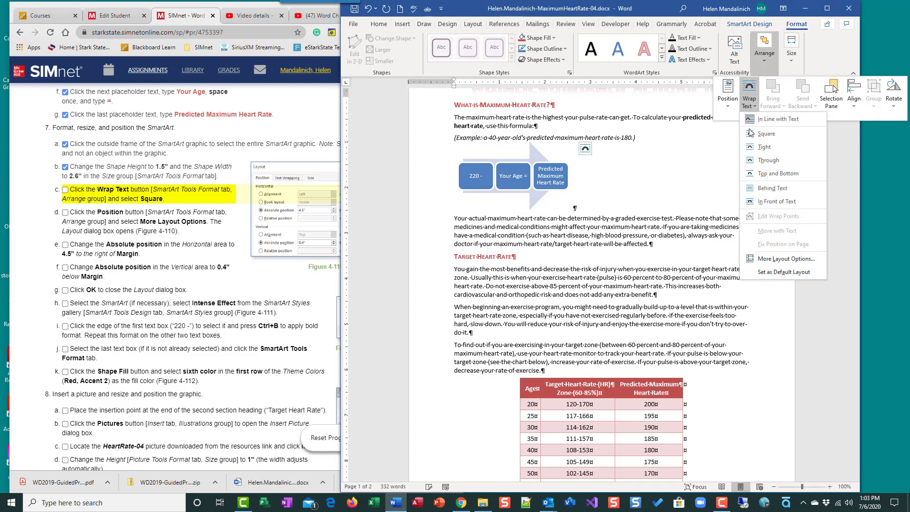
{"action": "left_click", "coordinate": [753, 137]}
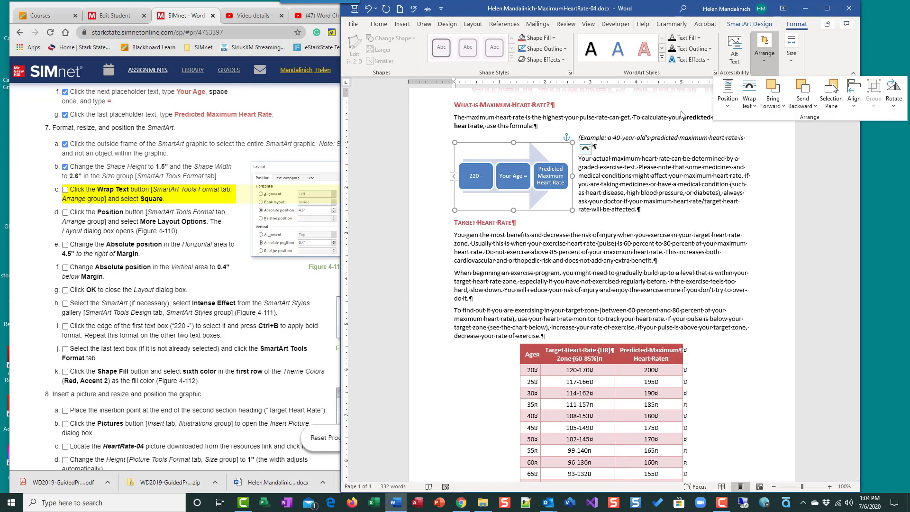
{"action": "left_click", "coordinate": [751, 108]}
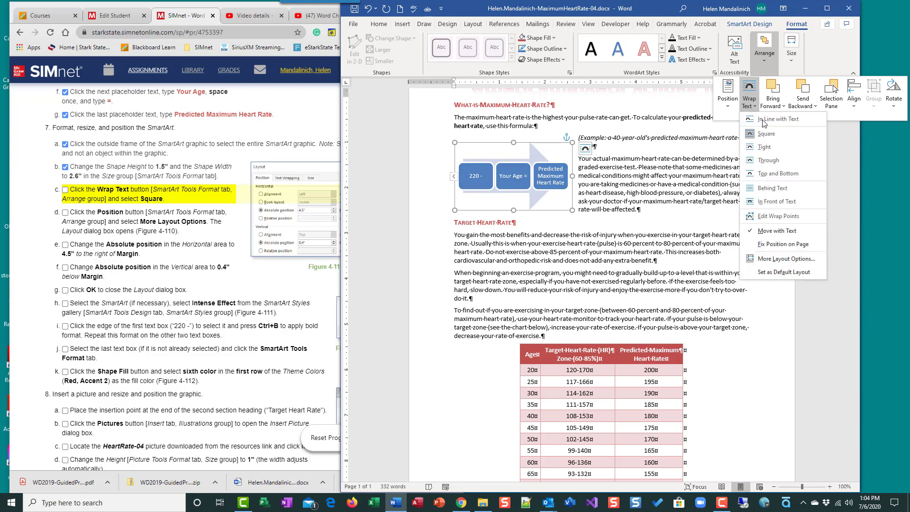
{"action": "left_click", "coordinate": [766, 120]}
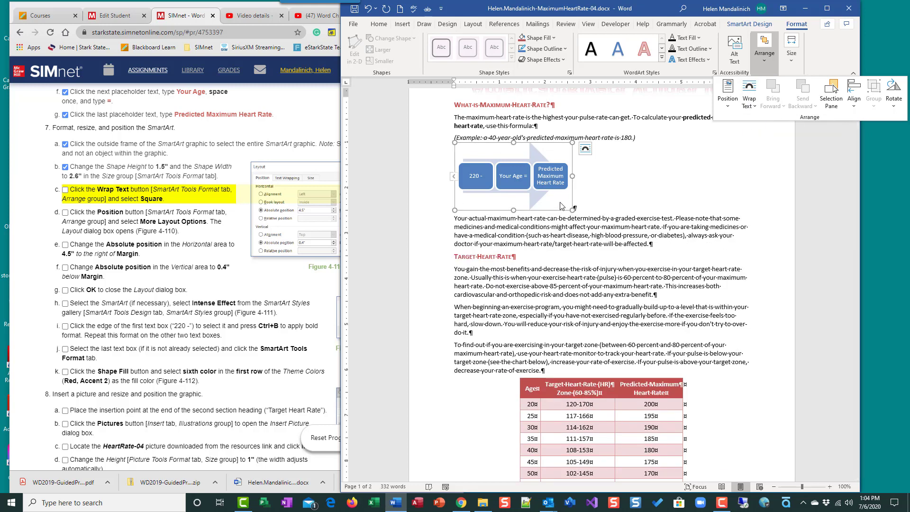
{"action": "left_click", "coordinate": [749, 100]}
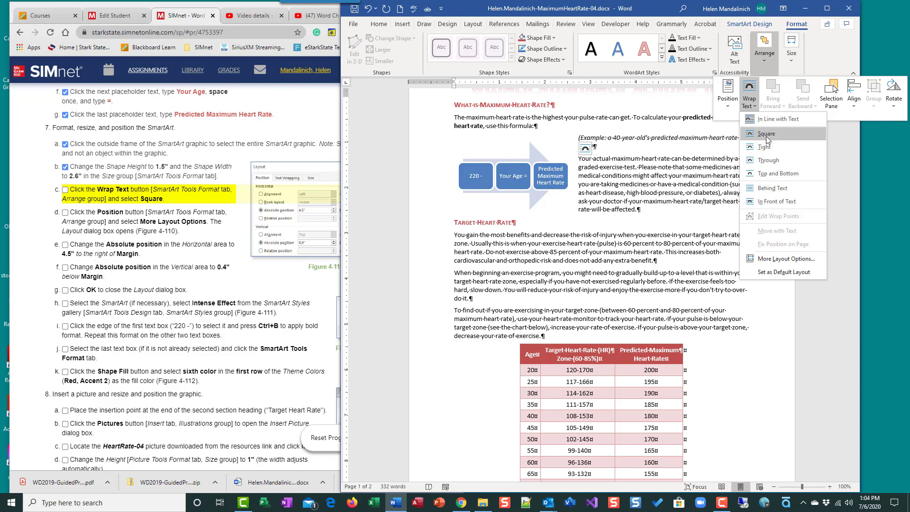
{"action": "left_click", "coordinate": [763, 134]}
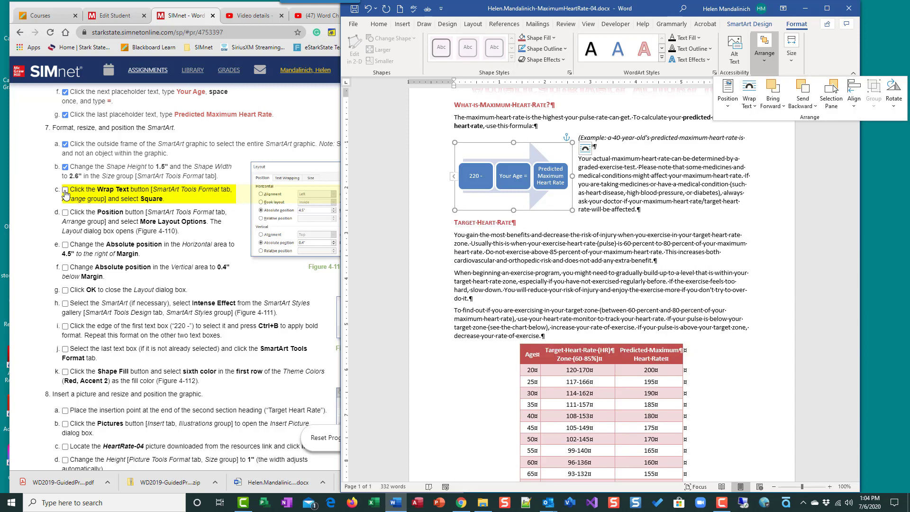
{"action": "left_click", "coordinate": [66, 190]}
{"action": "left_click", "coordinate": [540, 177]}
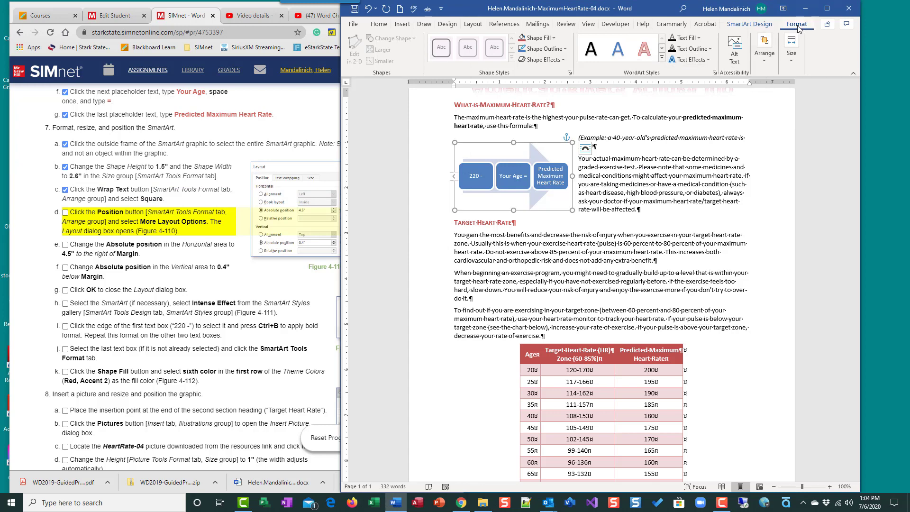
Step: In the SmartArt's layout settings, set the horizontal absolute position to 4.5" right of Margin
{"action": "left_click", "coordinate": [764, 61]}
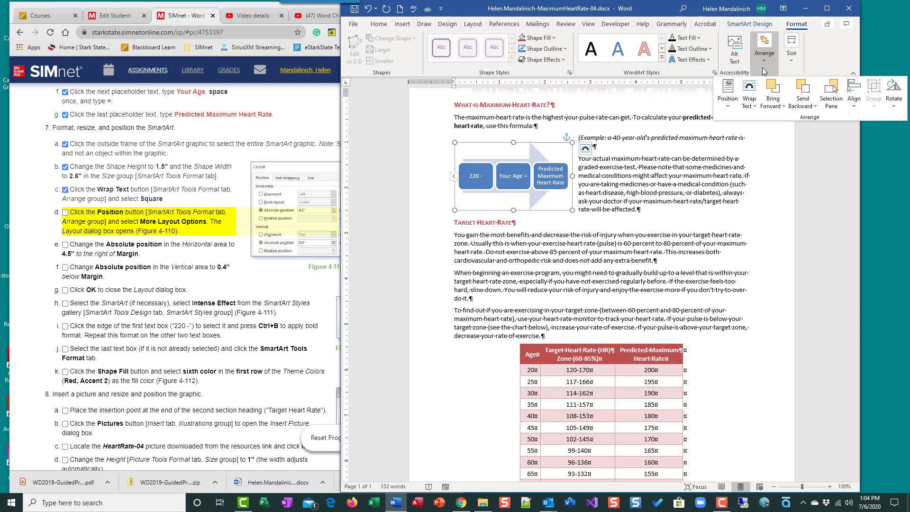
{"action": "left_click", "coordinate": [730, 100]}
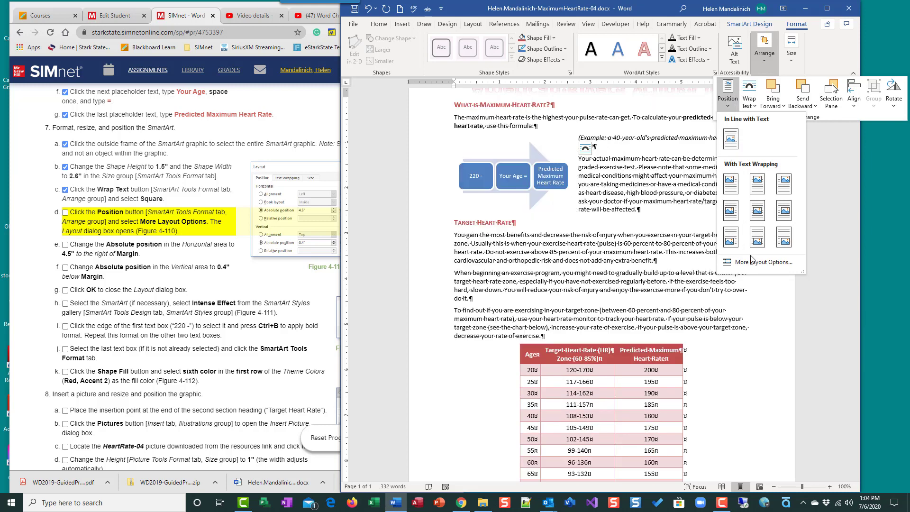
{"action": "left_click", "coordinate": [755, 263]}
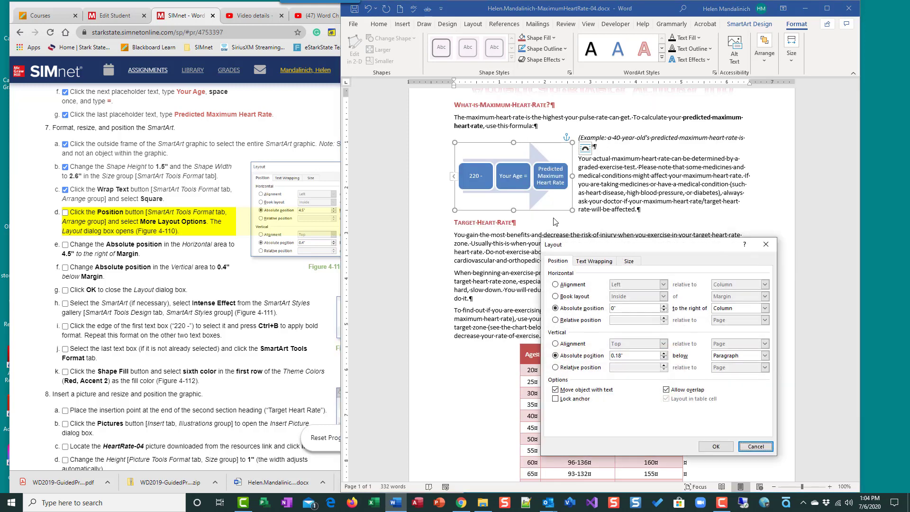
{"action": "left_click_drag", "start_coordinate": [636, 238], "coordinate": [612, 94]}
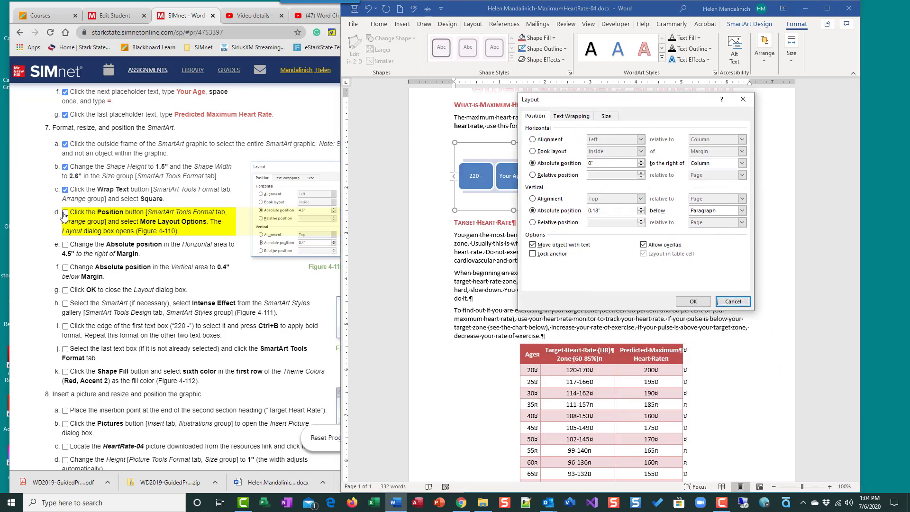
{"action": "left_click", "coordinate": [89, 249]}
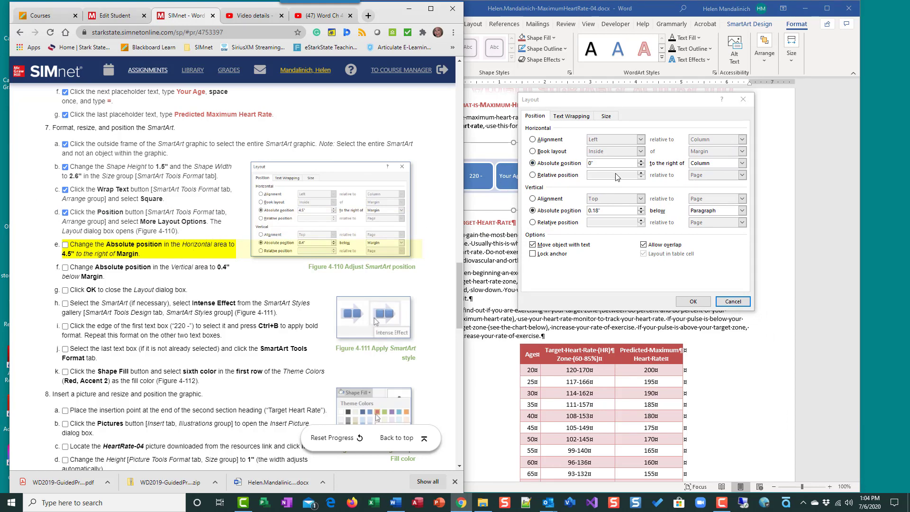
{"action": "left_click", "coordinate": [642, 162]}
{"action": "left_click", "coordinate": [641, 161]}
{"action": "left_click", "coordinate": [642, 161]}
{"action": "left_click", "coordinate": [642, 161]}
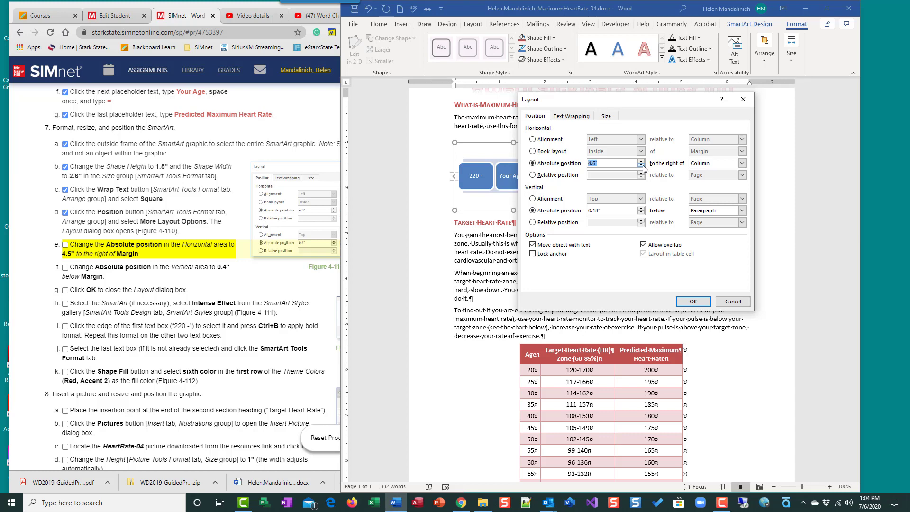
{"action": "left_click", "coordinate": [642, 166]}
{"action": "left_click", "coordinate": [742, 163]}
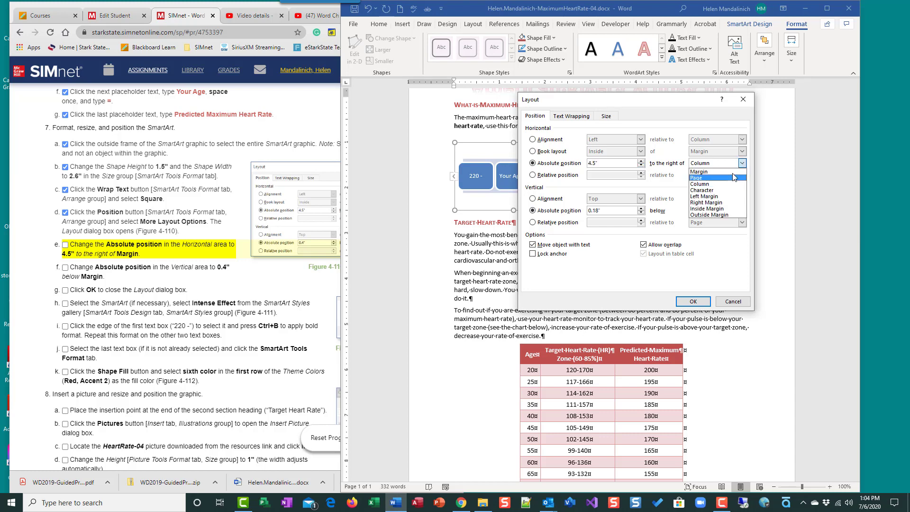
{"action": "left_click", "coordinate": [735, 171]}
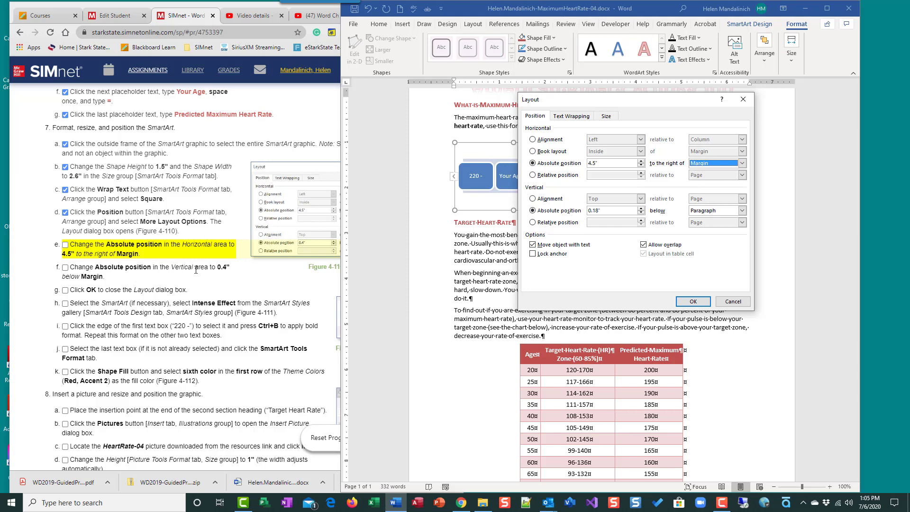
Step: Set the vertical absolute position to 0.4" below Margin and apply the layout
{"action": "left_click", "coordinate": [642, 214]}
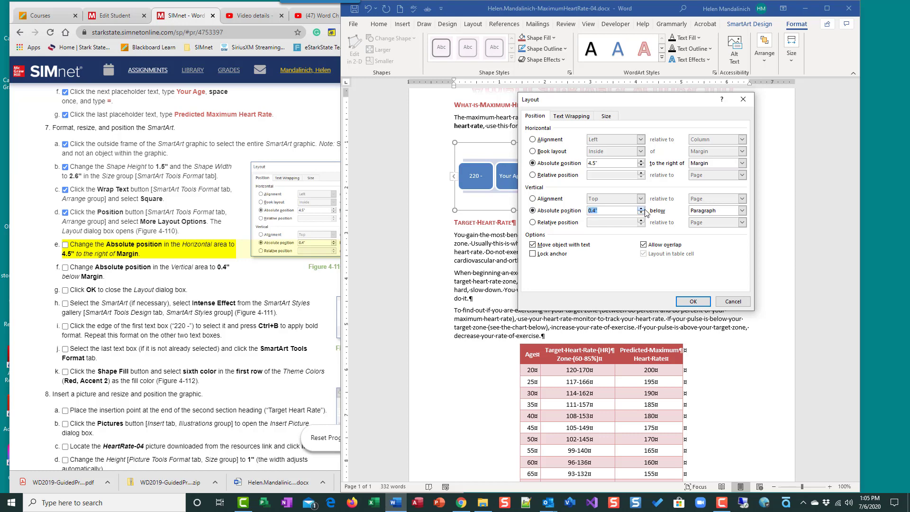
{"action": "left_click", "coordinate": [742, 212]}
{"action": "left_click", "coordinate": [733, 219]}
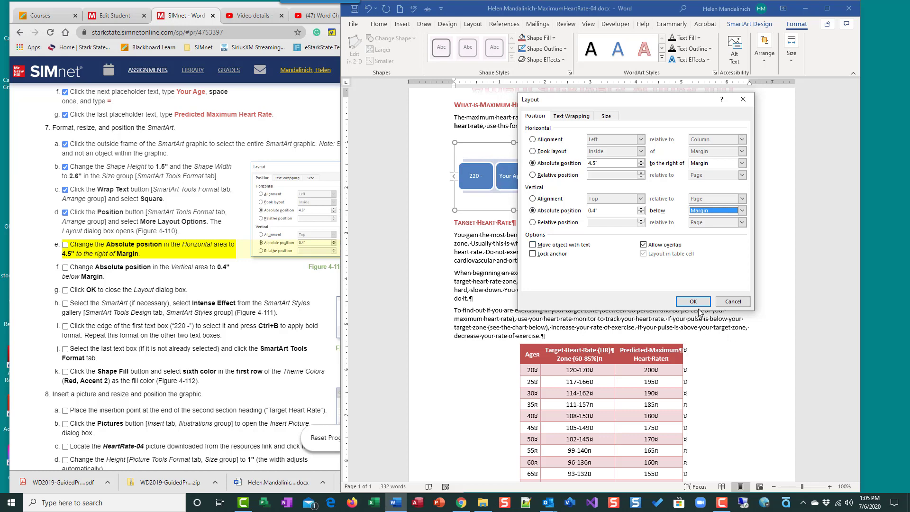
{"action": "left_click", "coordinate": [695, 304]}
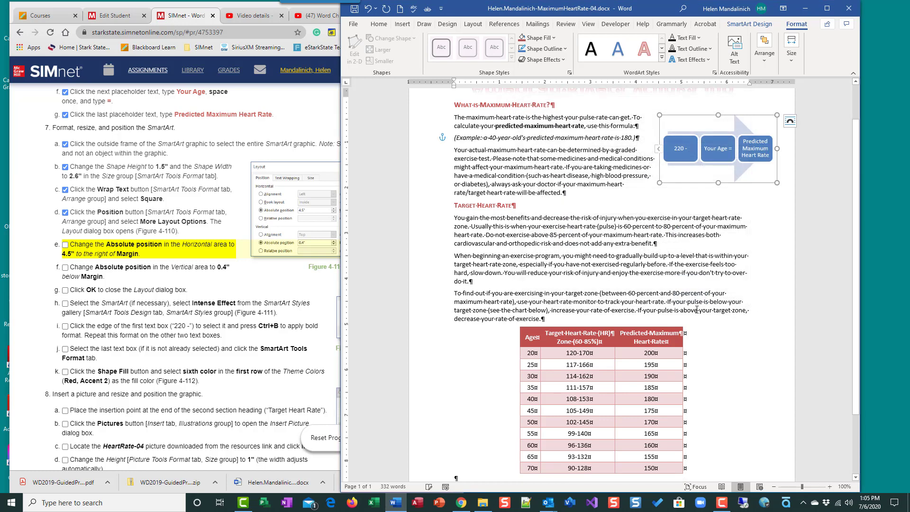
{"action": "left_click", "coordinate": [65, 245]}
Step: Choose Intense Effect from the SmartArt Design styles gallery for the heart-rate formula
{"action": "left_click", "coordinate": [66, 267]}
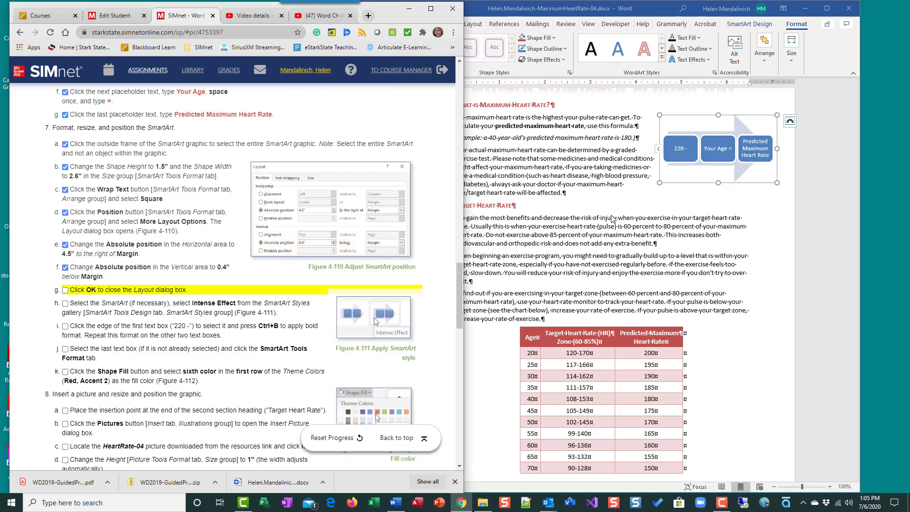
{"action": "left_click", "coordinate": [65, 291]}
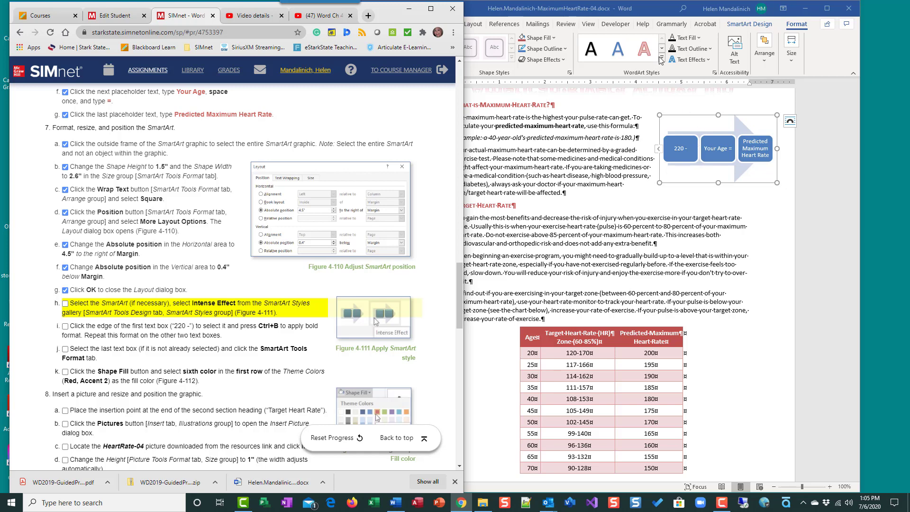
{"action": "left_click", "coordinate": [514, 74]}
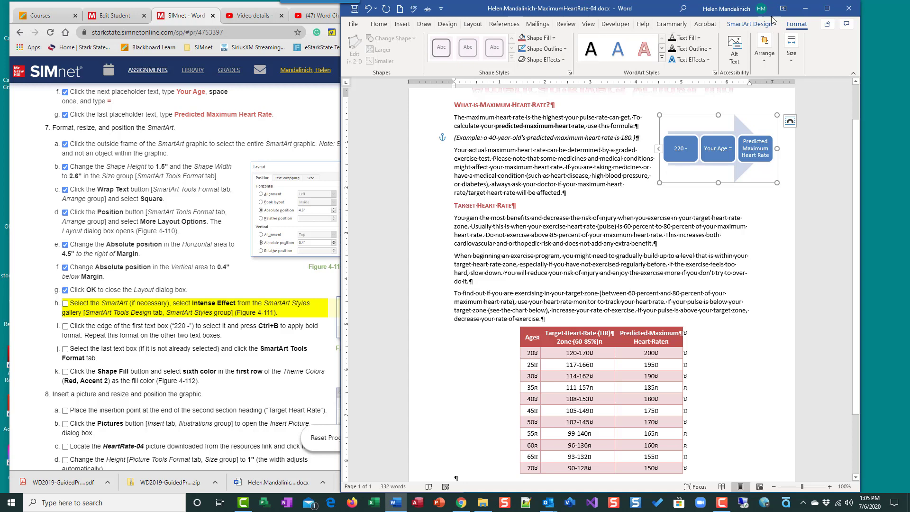
{"action": "left_click", "coordinate": [753, 24]}
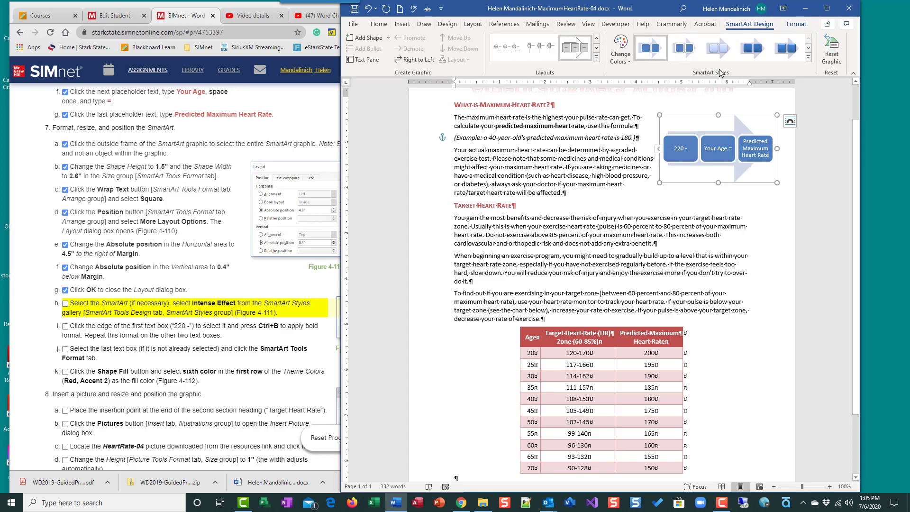
{"action": "left_click", "coordinate": [808, 58]}
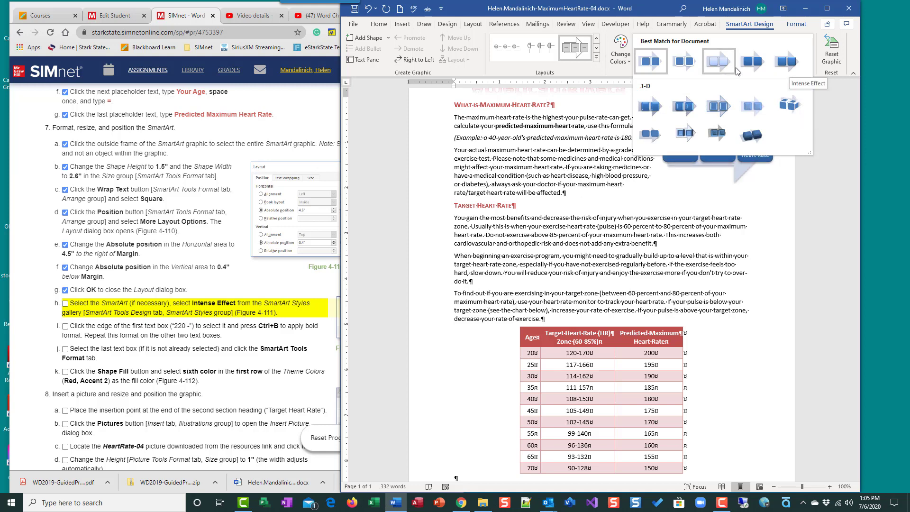
{"action": "left_click", "coordinate": [790, 67]}
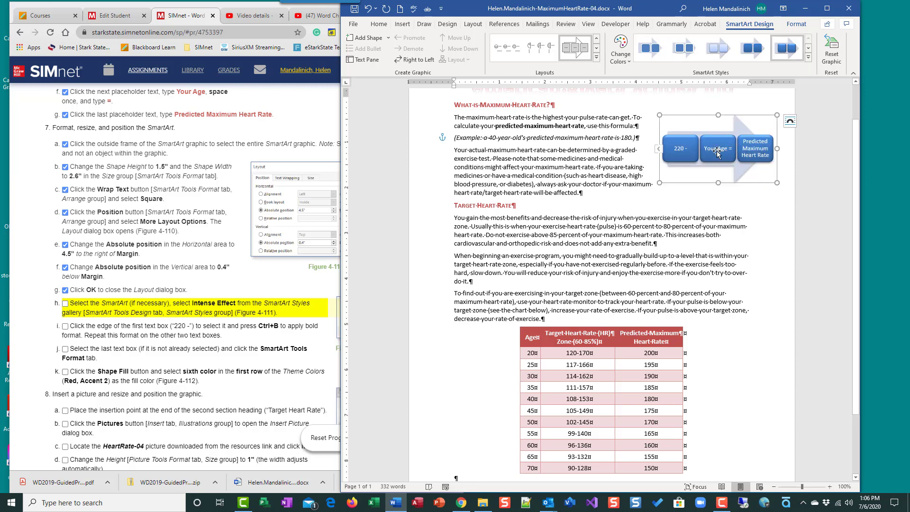
{"action": "left_click", "coordinate": [66, 308]}
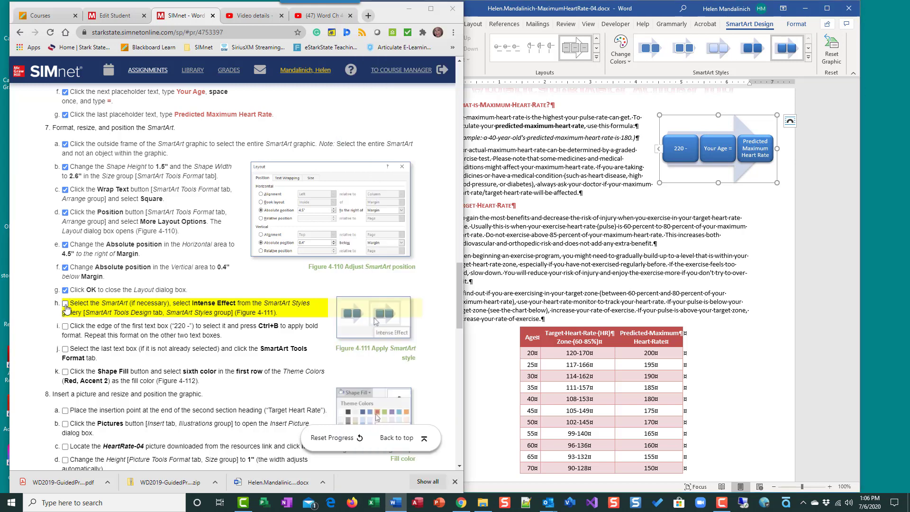
Step: Bold the text in the '220 -' and 'Your Age =' formula boxes
{"action": "left_click", "coordinate": [66, 305]}
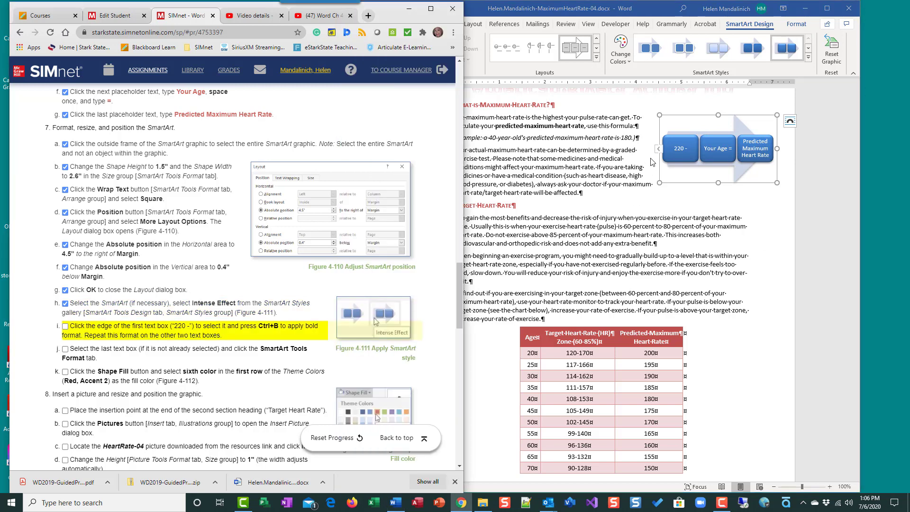
{"action": "left_click", "coordinate": [678, 143]}
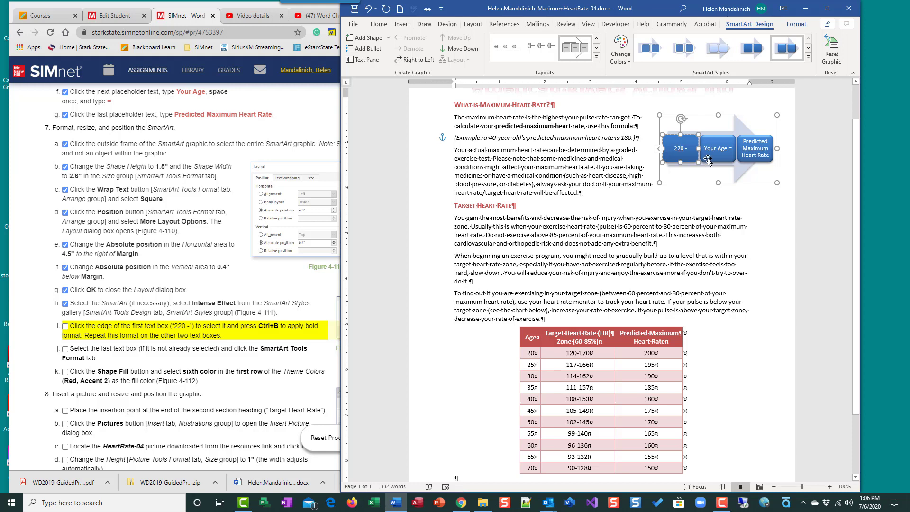
{"action": "key", "text": "ctrl+b"}
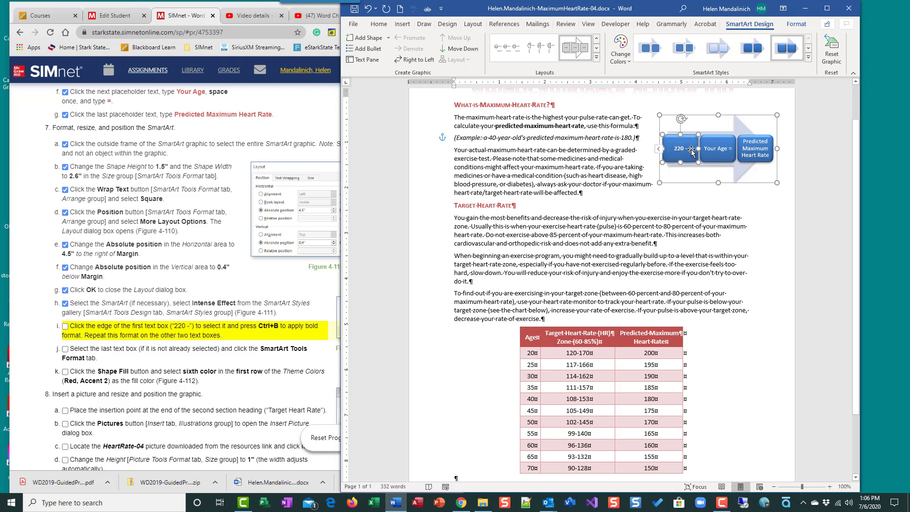
{"action": "left_click", "coordinate": [719, 149]}
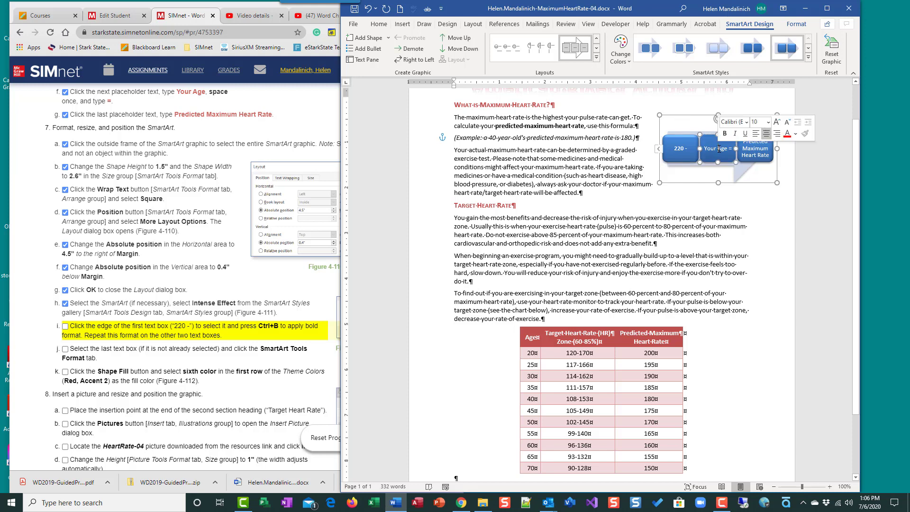
{"action": "left_click", "coordinate": [711, 158]}
{"action": "key", "text": "ctrl+b"}
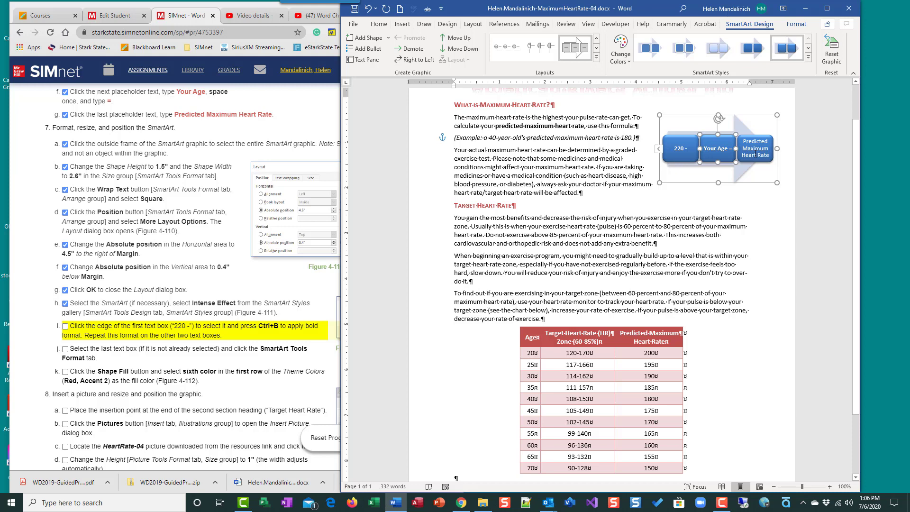
Step: Bold the 'Predicted Maximum Heart Rate' text and recheck that all three boxes are bold
{"action": "left_click", "coordinate": [756, 155]}
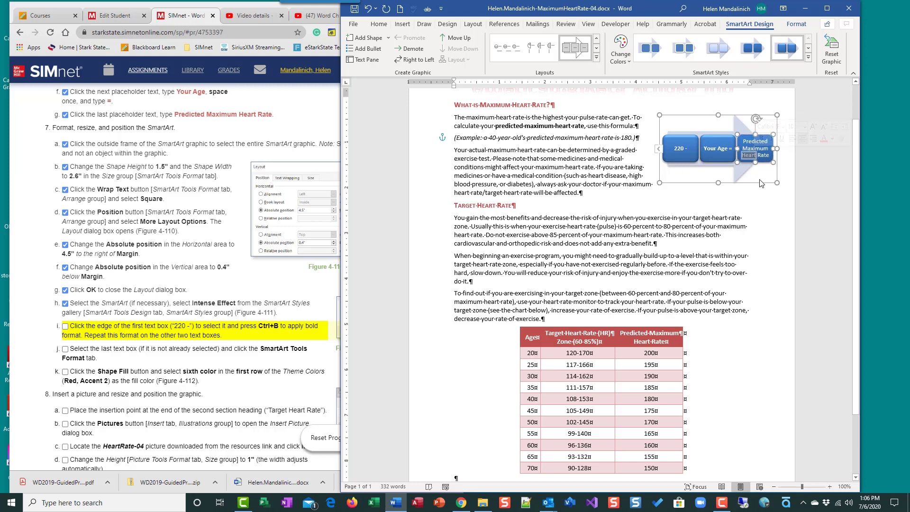
{"action": "left_click", "coordinate": [758, 154]}
{"action": "left_click_drag", "start_coordinate": [768, 156], "coordinate": [741, 142]}
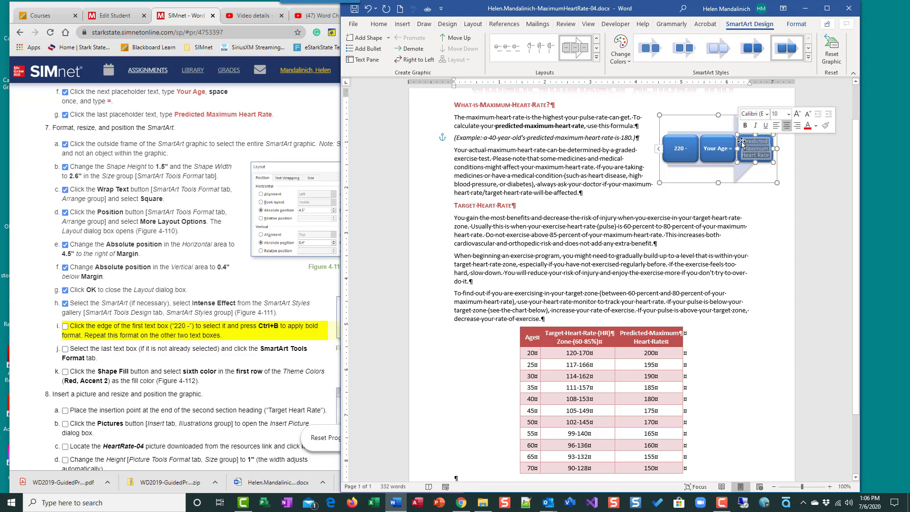
{"action": "key", "text": "ctrl+b"}
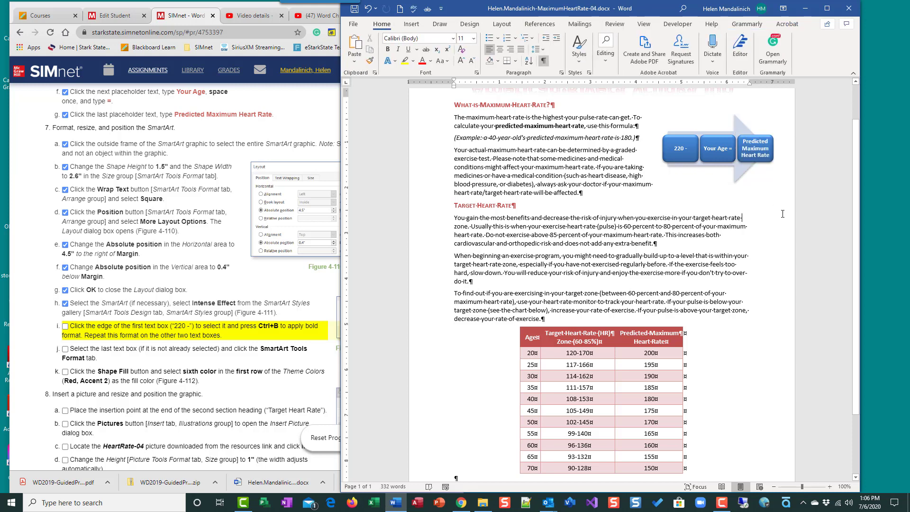
{"action": "left_click", "coordinate": [710, 150]}
{"action": "key", "text": "ctrl+b"}
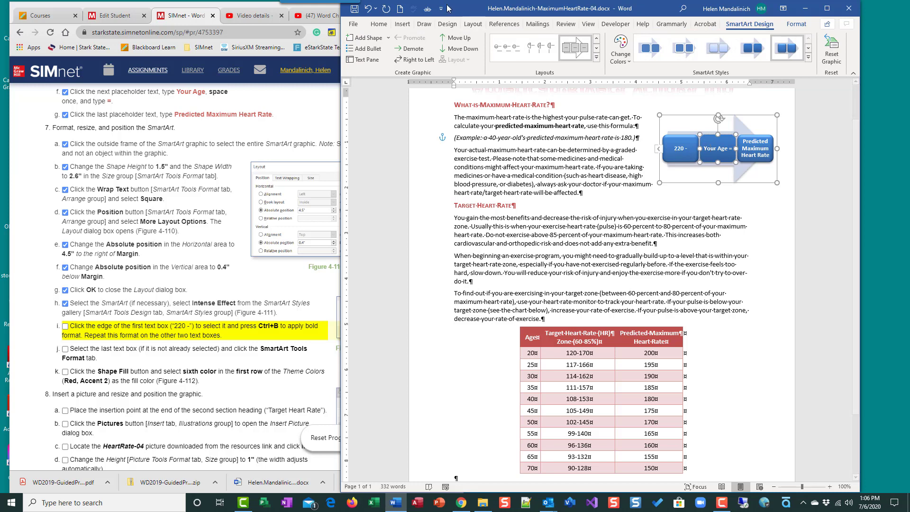
{"action": "left_click", "coordinate": [378, 24]}
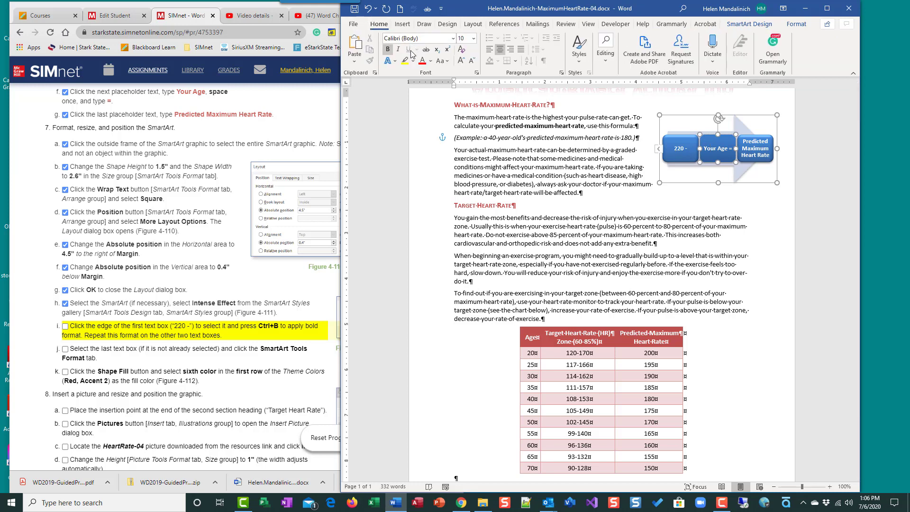
{"action": "left_click", "coordinate": [673, 140]}
{"action": "left_click", "coordinate": [749, 147]}
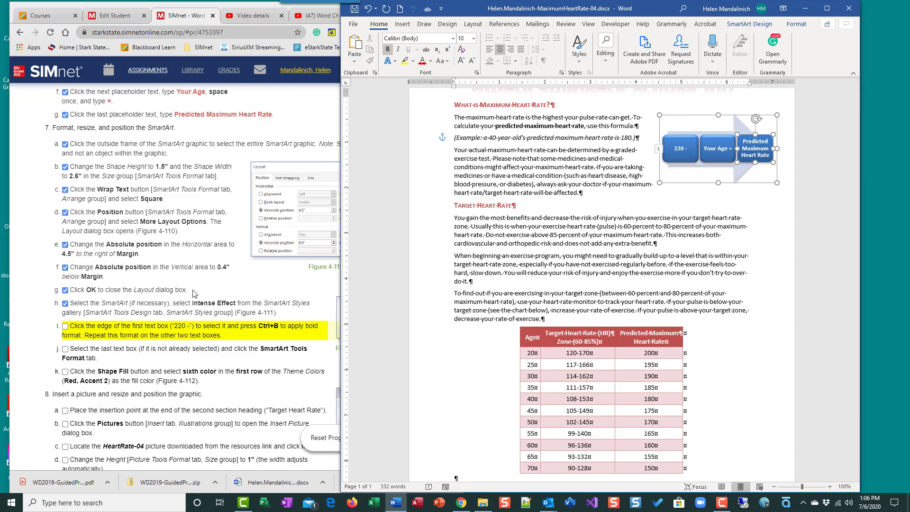
{"action": "left_click", "coordinate": [65, 326]}
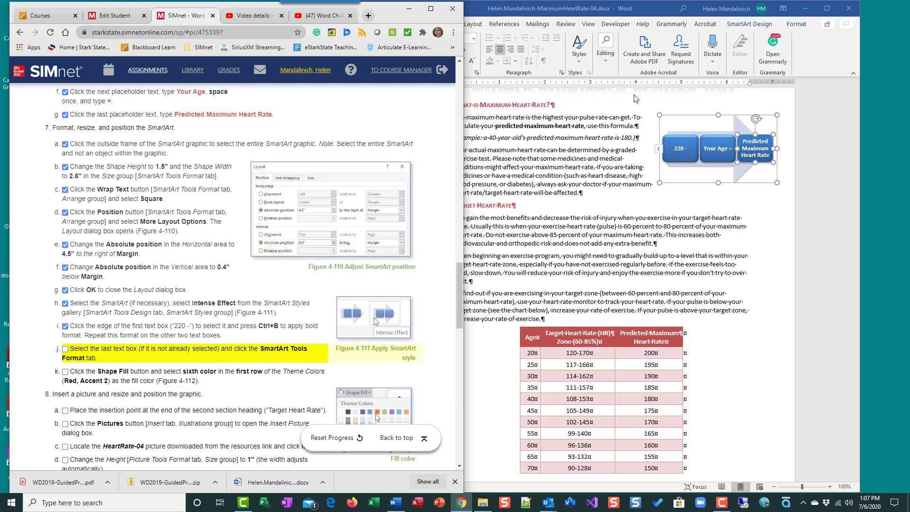
Step: Give the 'Predicted Maximum Heart Rate' box a Red, Accent 2 shape fill
{"action": "left_click", "coordinate": [752, 24]}
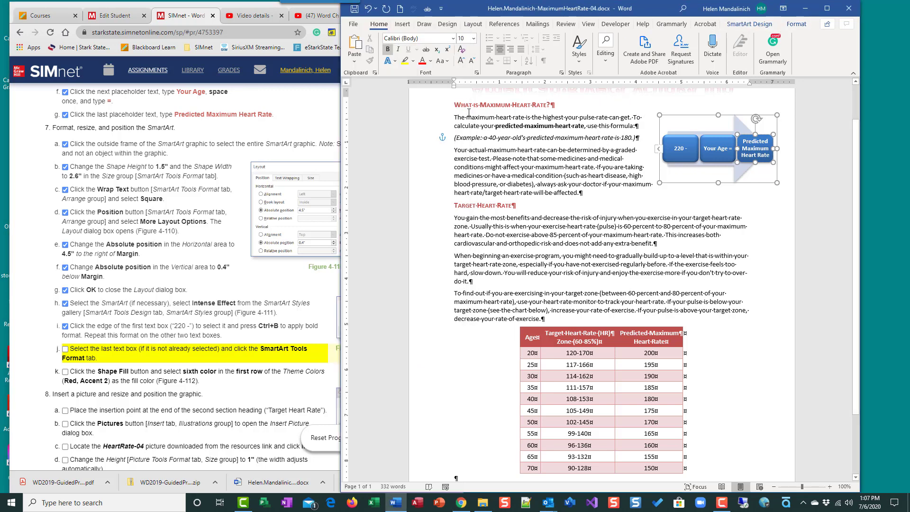
{"action": "left_click", "coordinate": [796, 24]}
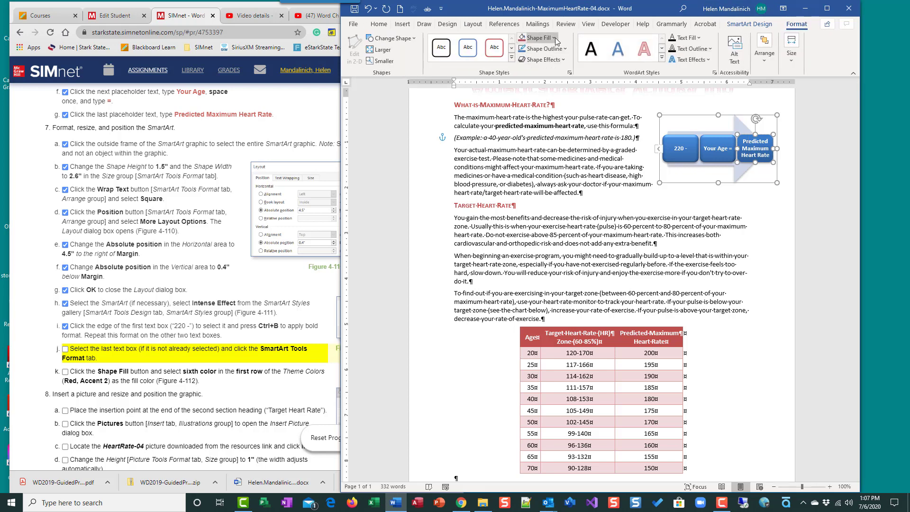
{"action": "left_click", "coordinate": [65, 349]}
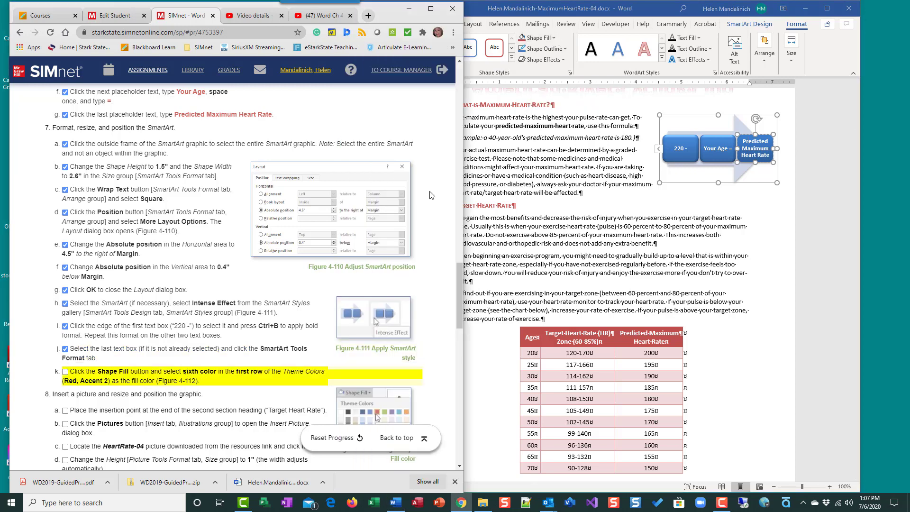
{"action": "left_click", "coordinate": [553, 41]}
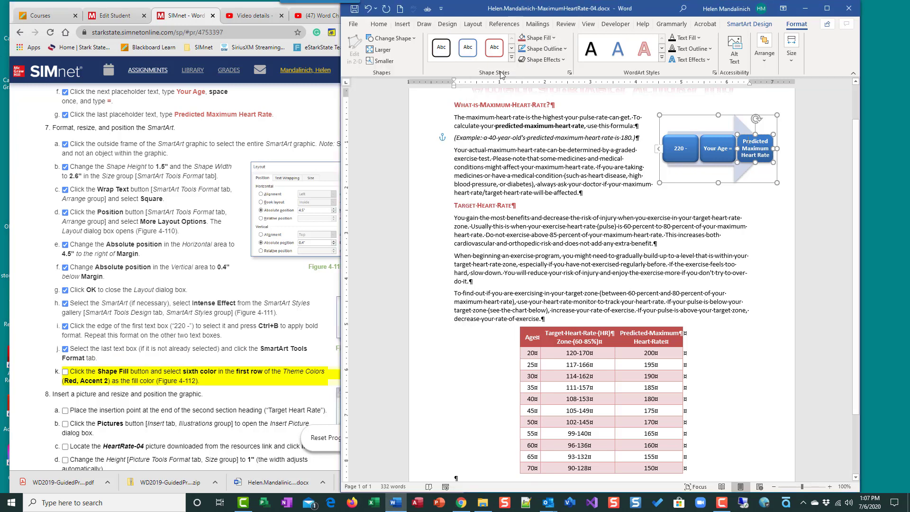
{"action": "left_click", "coordinate": [553, 38]}
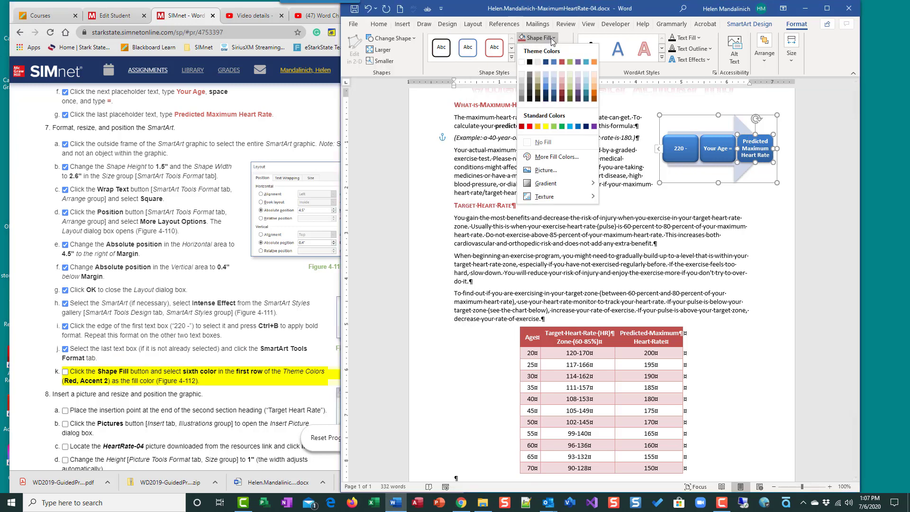
{"action": "left_click", "coordinate": [561, 62]}
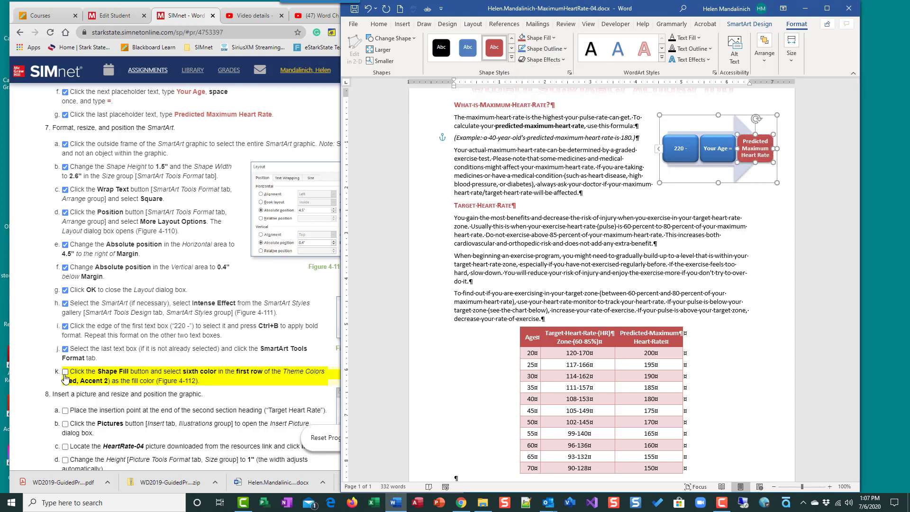
{"action": "left_click", "coordinate": [622, 256]}
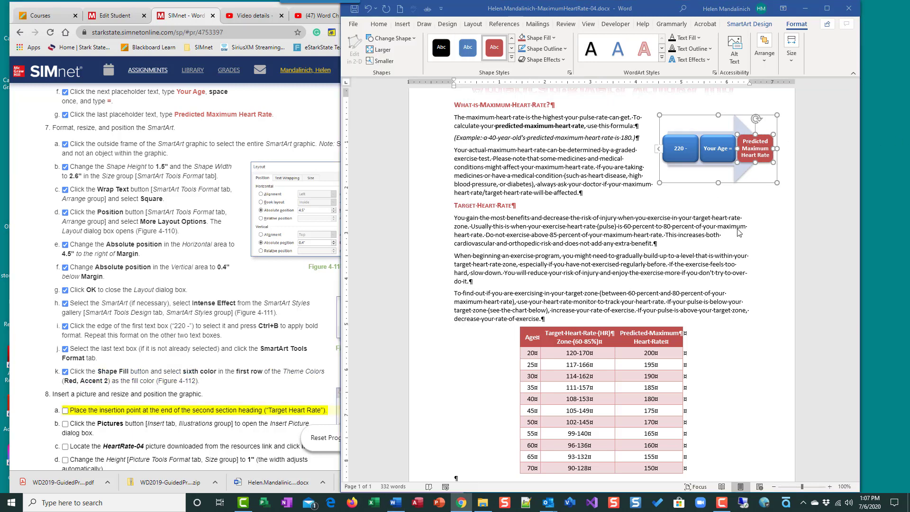
{"action": "scroll", "coordinate": [158, 253], "scroll_direction": "down", "scroll_amount": 15}
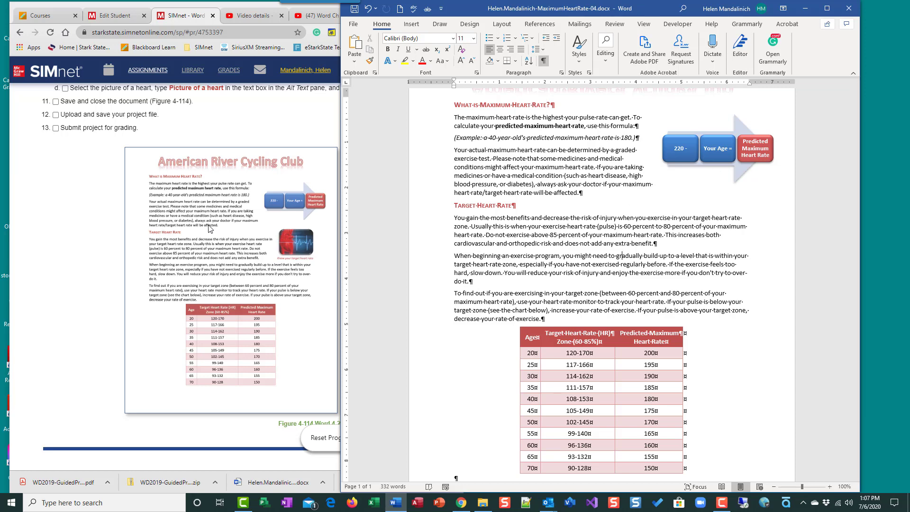
{"action": "scroll", "coordinate": [210, 230], "scroll_direction": "up", "scroll_amount": 15}
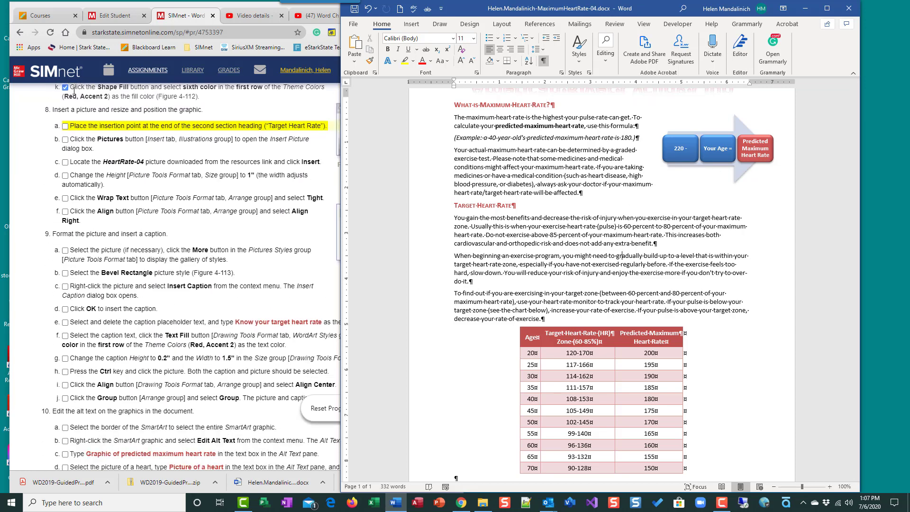
{"action": "scroll", "coordinate": [174, 353], "scroll_direction": "down", "scroll_amount": 5}
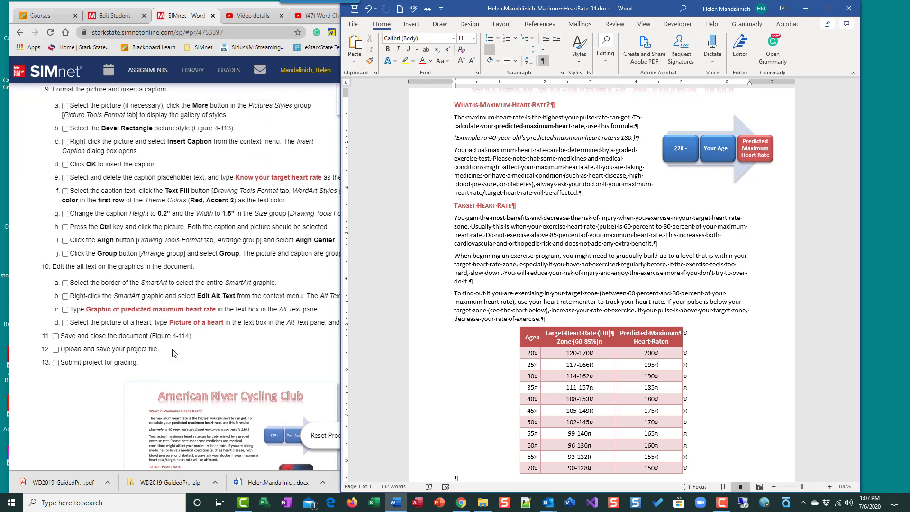
{"action": "scroll", "coordinate": [174, 353], "scroll_direction": "up", "scroll_amount": 8}
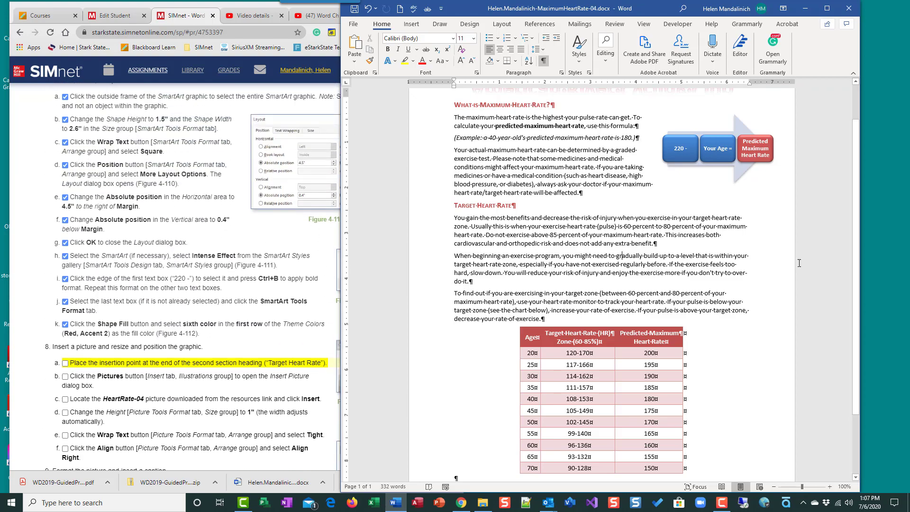